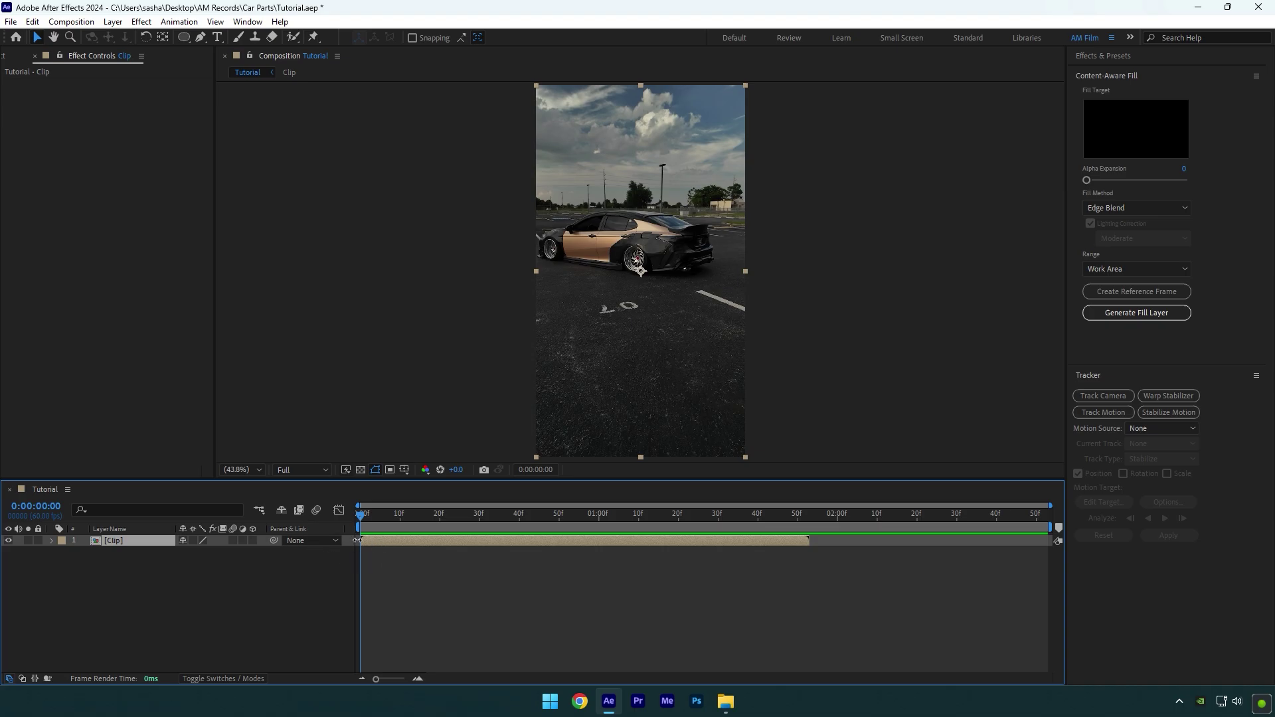
# Step: Save the first frame of the Tutorial composition as a layered Photoshop file named Clean
pyautogui.click(71, 22)
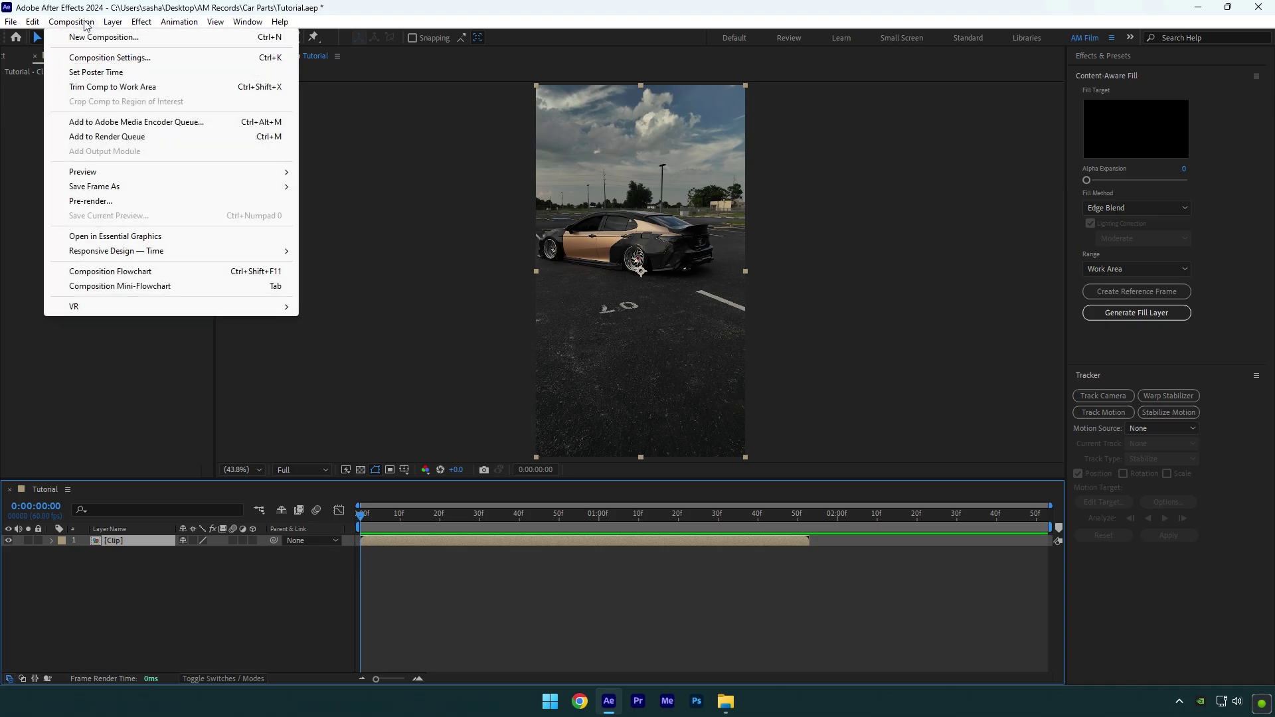
pyautogui.moveTo(135, 192)
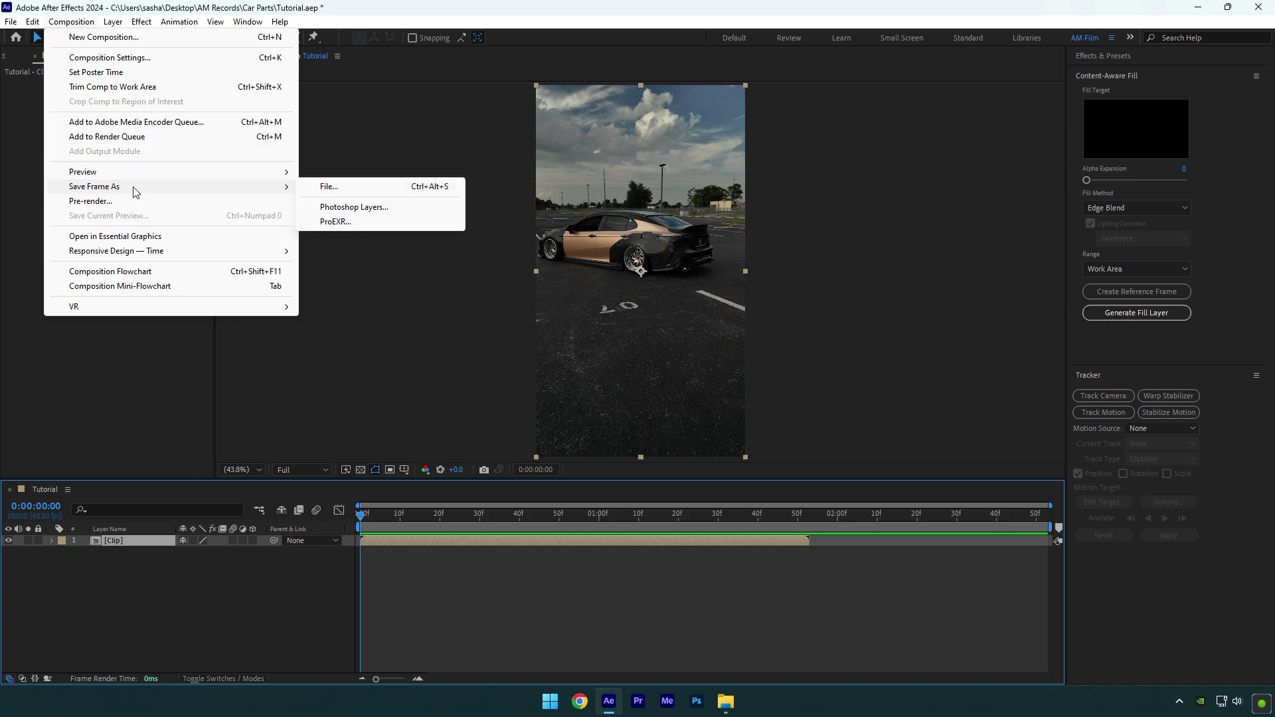
pyautogui.click(352, 206)
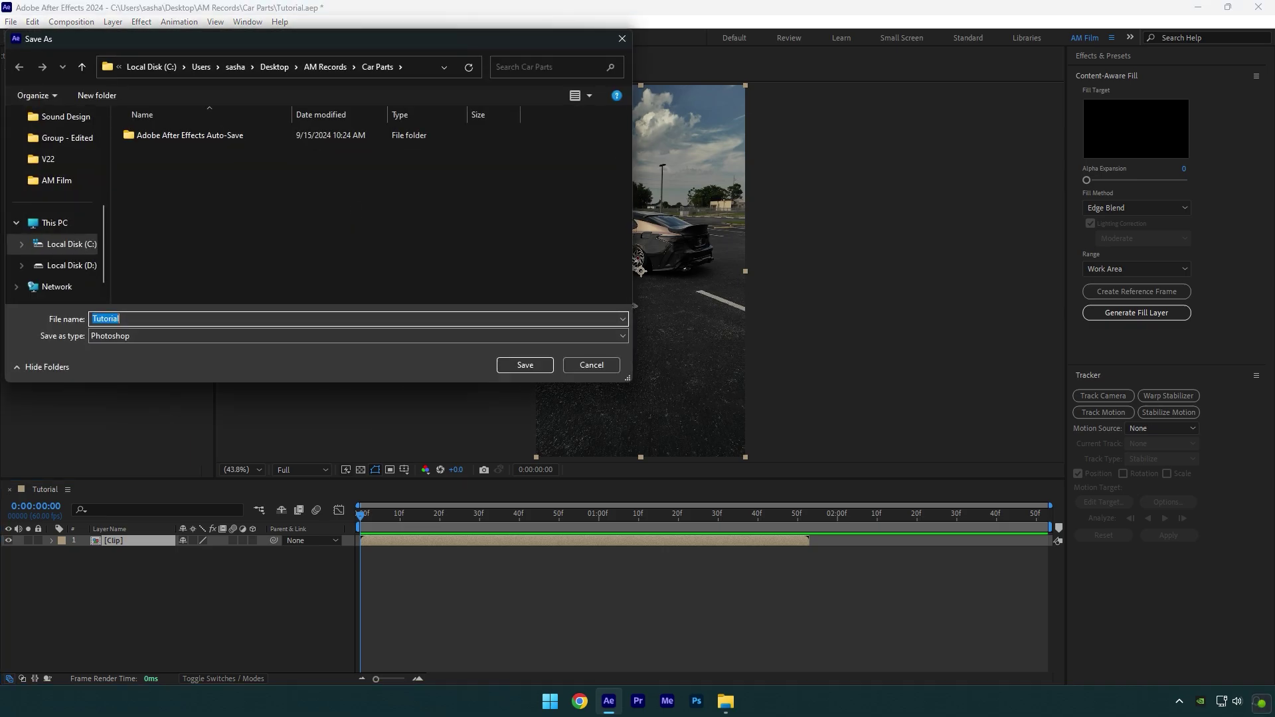
pyautogui.write('Clean')
pyautogui.click(527, 366)
# Step: Open the Clean PSD file in Photoshop and erase the car from the Clip.mp4 layer with the Remove Tool
pyautogui.click(726, 704)
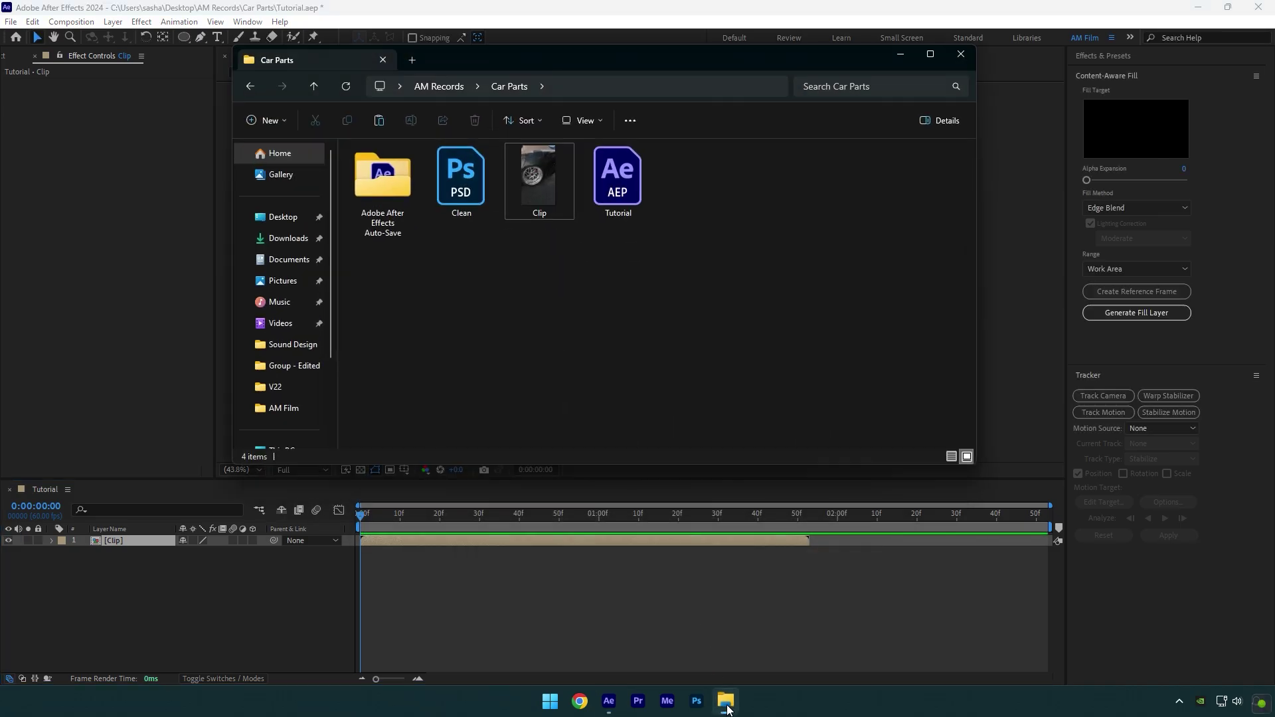
pyautogui.doubleClick(465, 184)
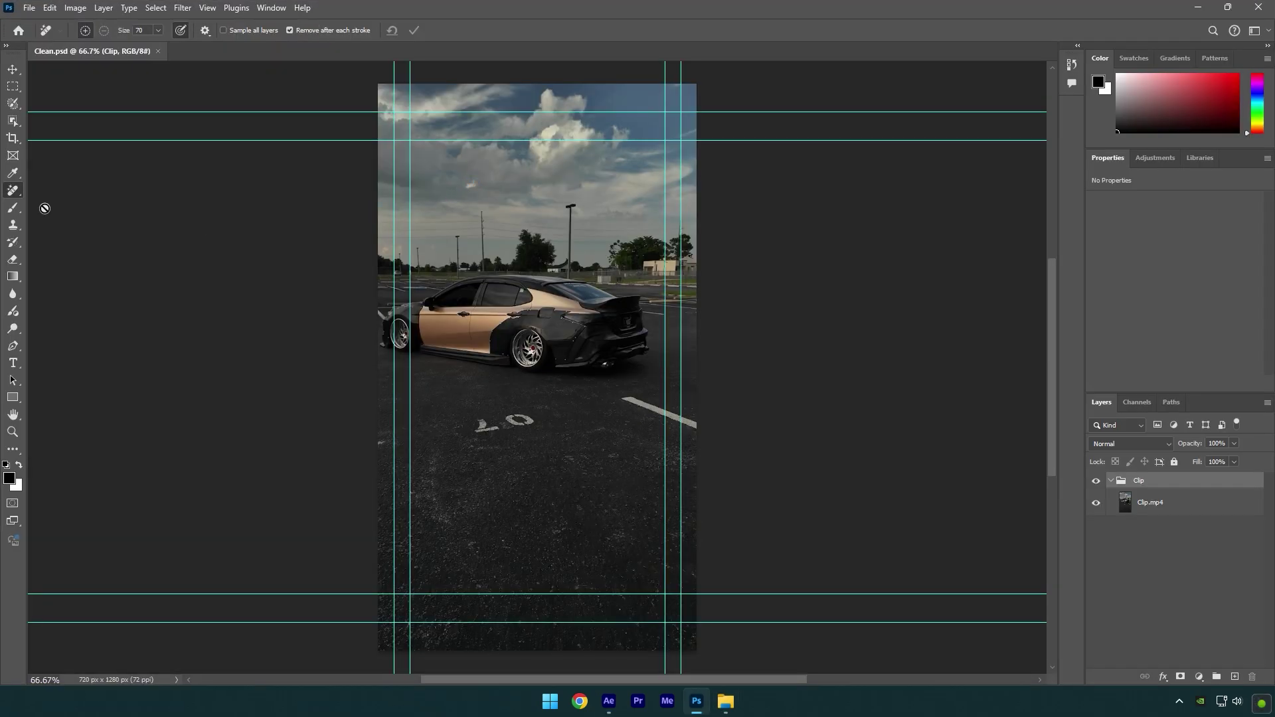
pyautogui.rightClick(13, 191)
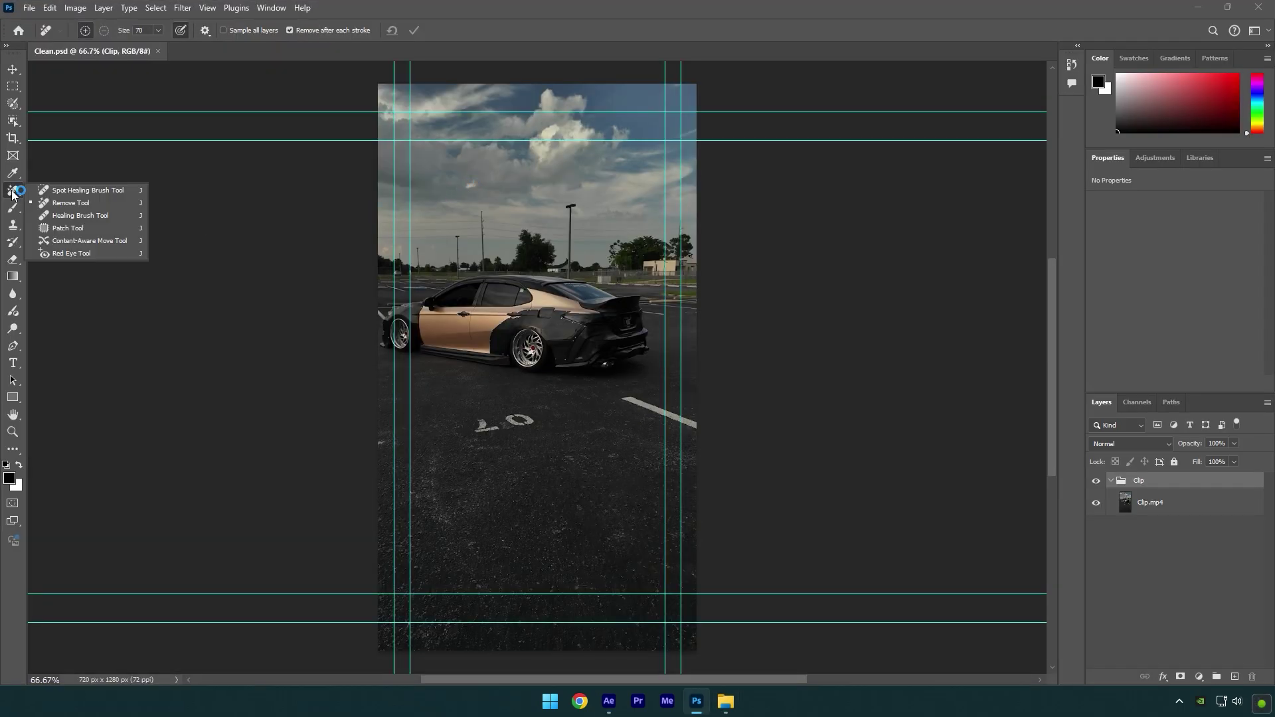
pyautogui.click(49, 208)
pyautogui.click(1203, 507)
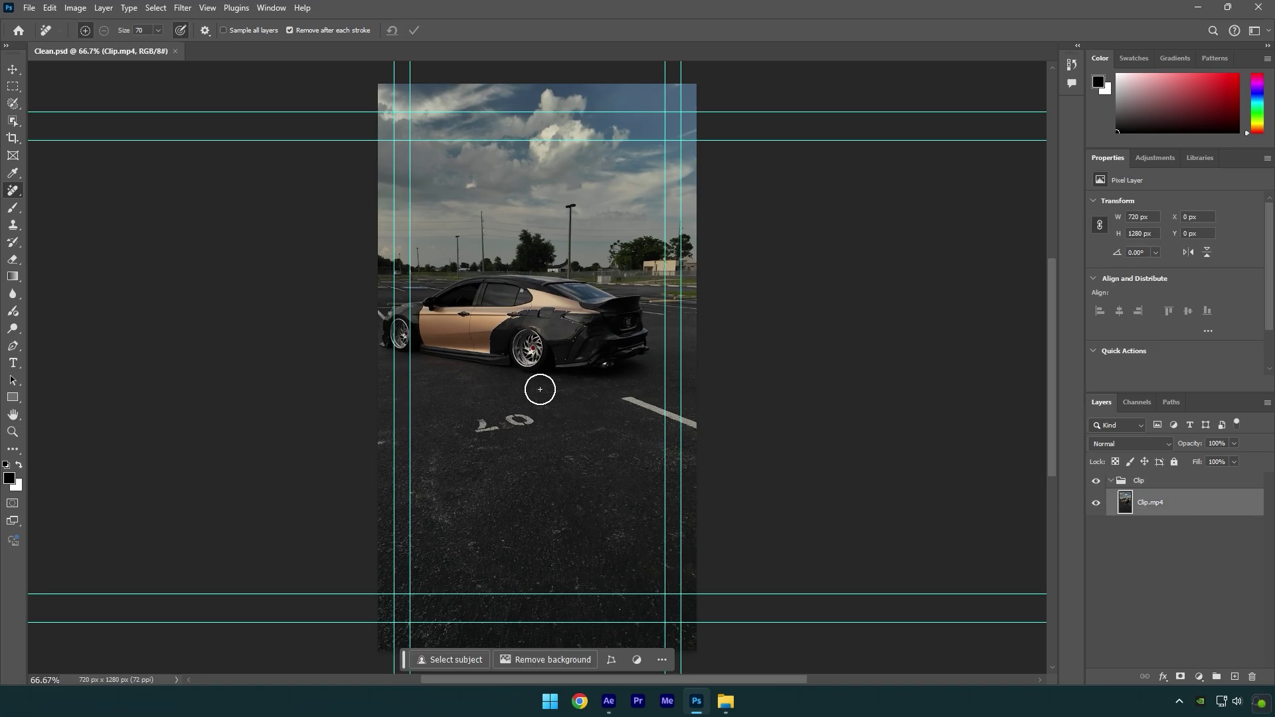
pyautogui.moveTo(396, 322)
pyautogui.mouseDown()
pyautogui.moveTo(531, 361)
pyautogui.moveTo(637, 353)
pyautogui.moveTo(639, 312)
pyautogui.moveTo(553, 284)
pyautogui.moveTo(415, 305)
pyautogui.moveTo(561, 303)
pyautogui.moveTo(468, 319)
pyautogui.moveTo(584, 331)
pyautogui.moveTo(479, 341)
pyautogui.moveTo(382, 316)
pyautogui.mouseUp()
pyautogui.moveTo(545, 371)
pyautogui.mouseDown()
pyautogui.moveTo(643, 364)
pyautogui.moveTo(559, 366)
pyautogui.mouseUp()
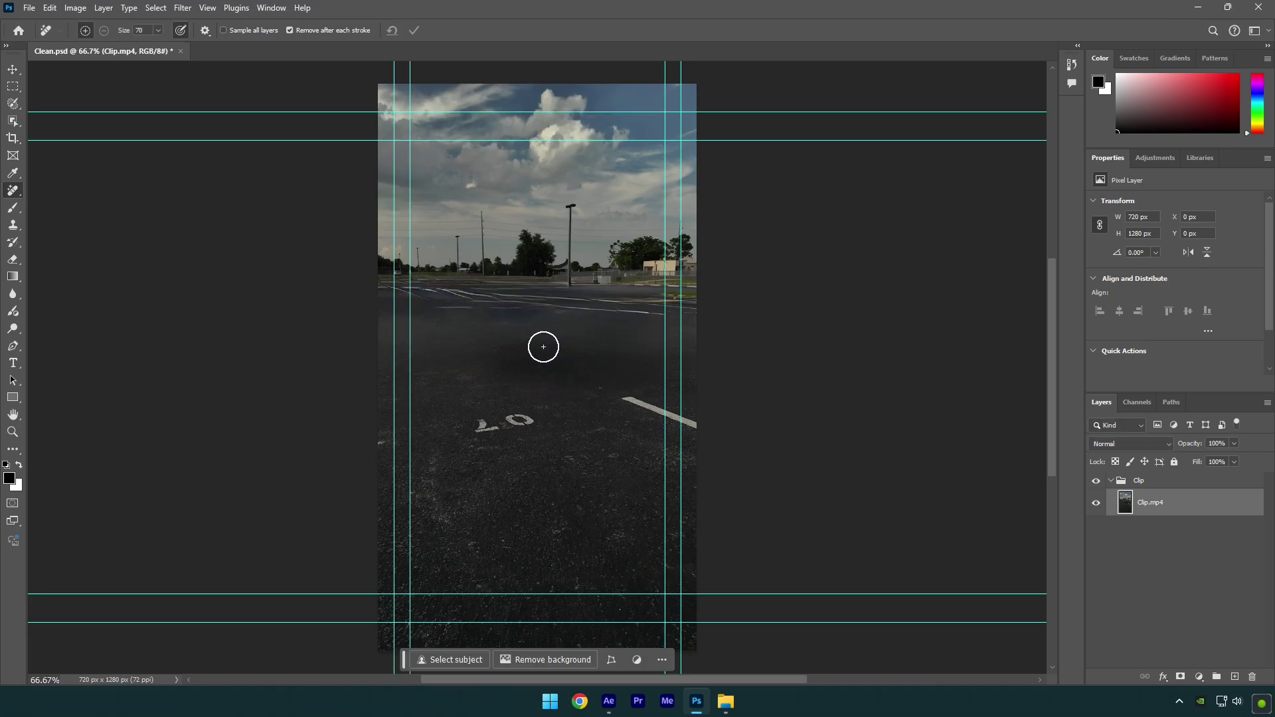
# Step: Export the retouched Clip.mp4 layer as a PNG named Clean PNG in the Car Parts folder and quit Photoshop
pyautogui.rightClick(1222, 520)
pyautogui.click(1168, 224)
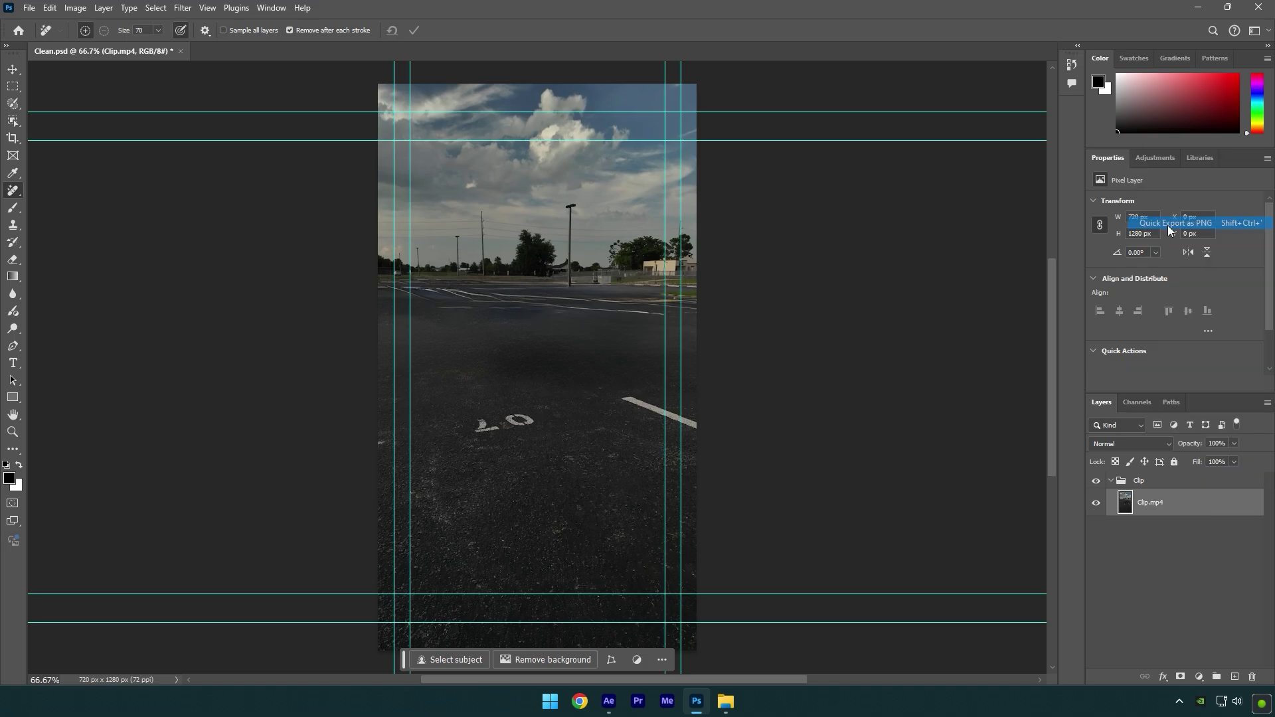
pyautogui.write('C')
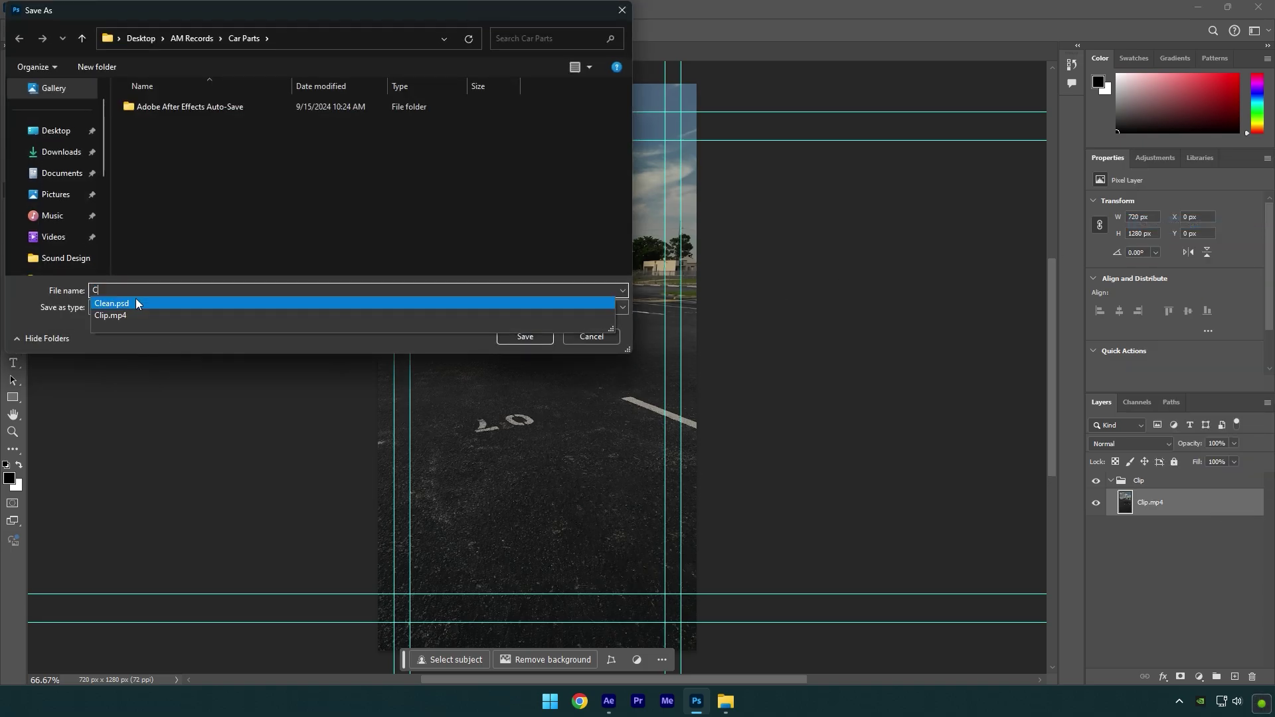
pyautogui.write('lean PNG')
pyautogui.press('Return')
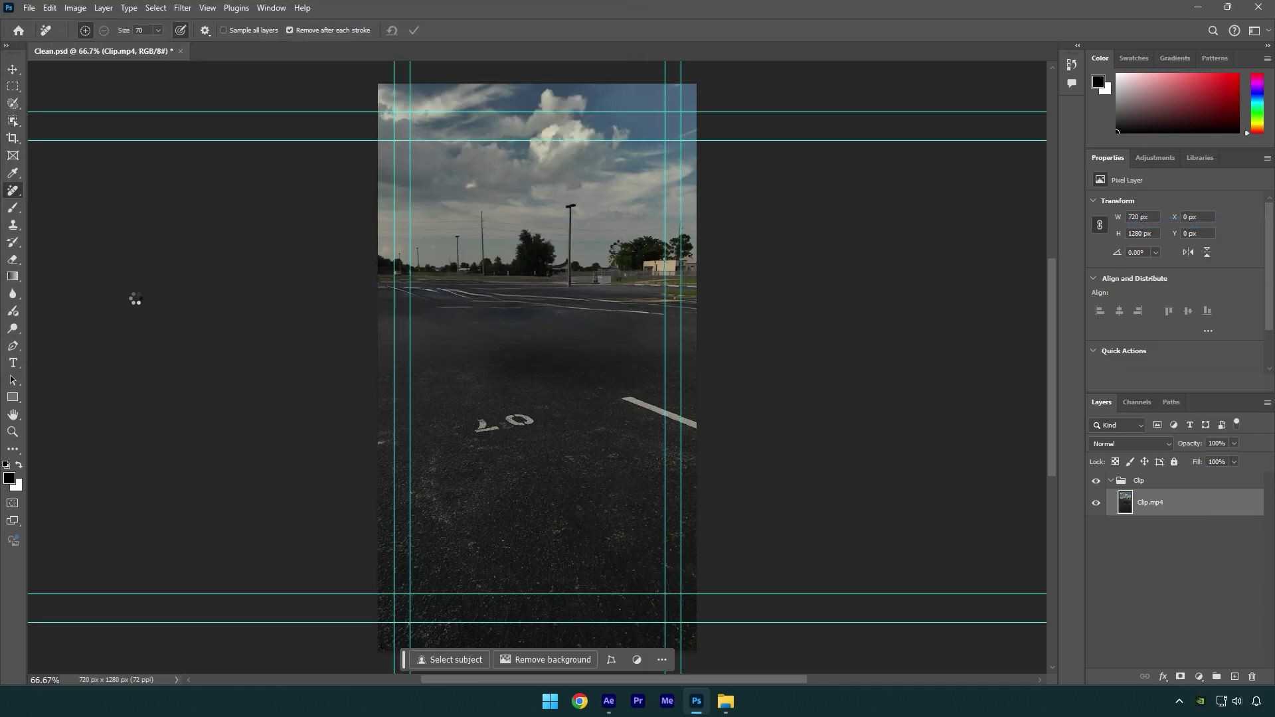
pyautogui.hotkey('ctrl', 'q')
pyautogui.click(627, 264)
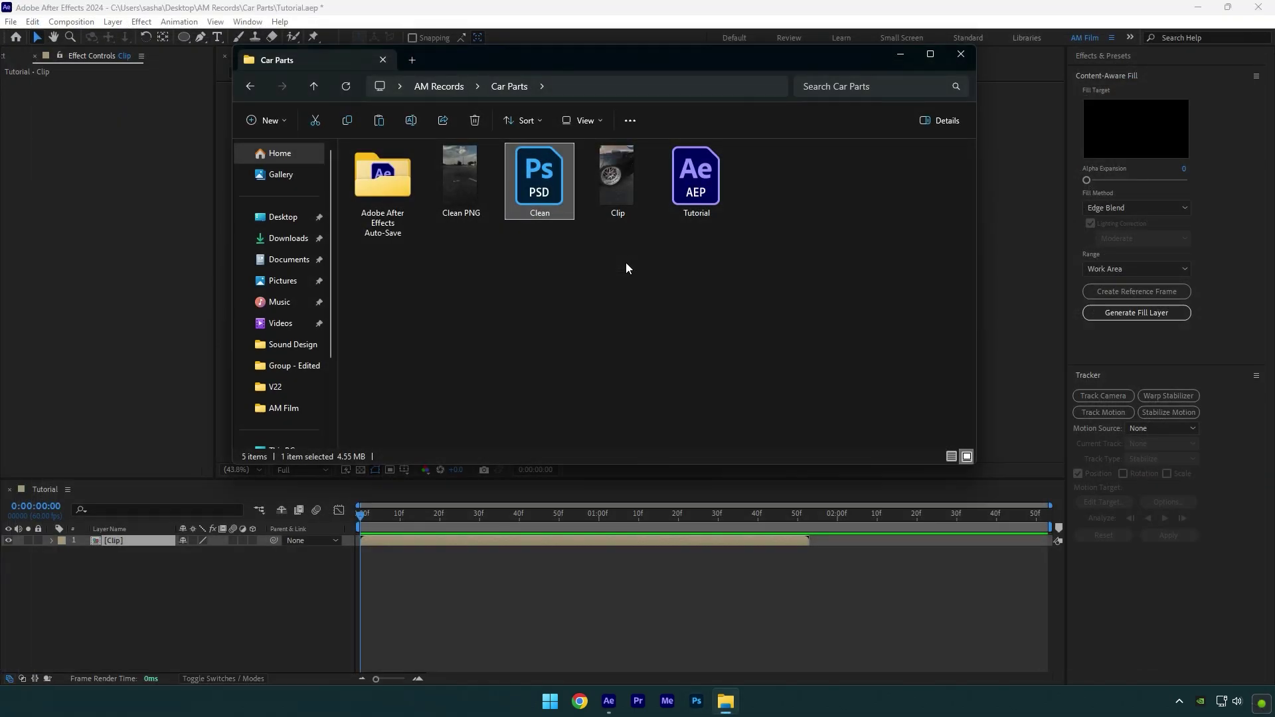
# Step: Add Clean PNG above Clip in the After Effects timeline, trim it to end at 0:00:01:00, and start Clip at that time
pyautogui.moveTo(461, 179); pyautogui.dragTo(193, 620)
pyautogui.moveTo(360, 515); pyautogui.dragTo(600, 543)
pyautogui.hotkey('ctrl', 'shift', 'd')
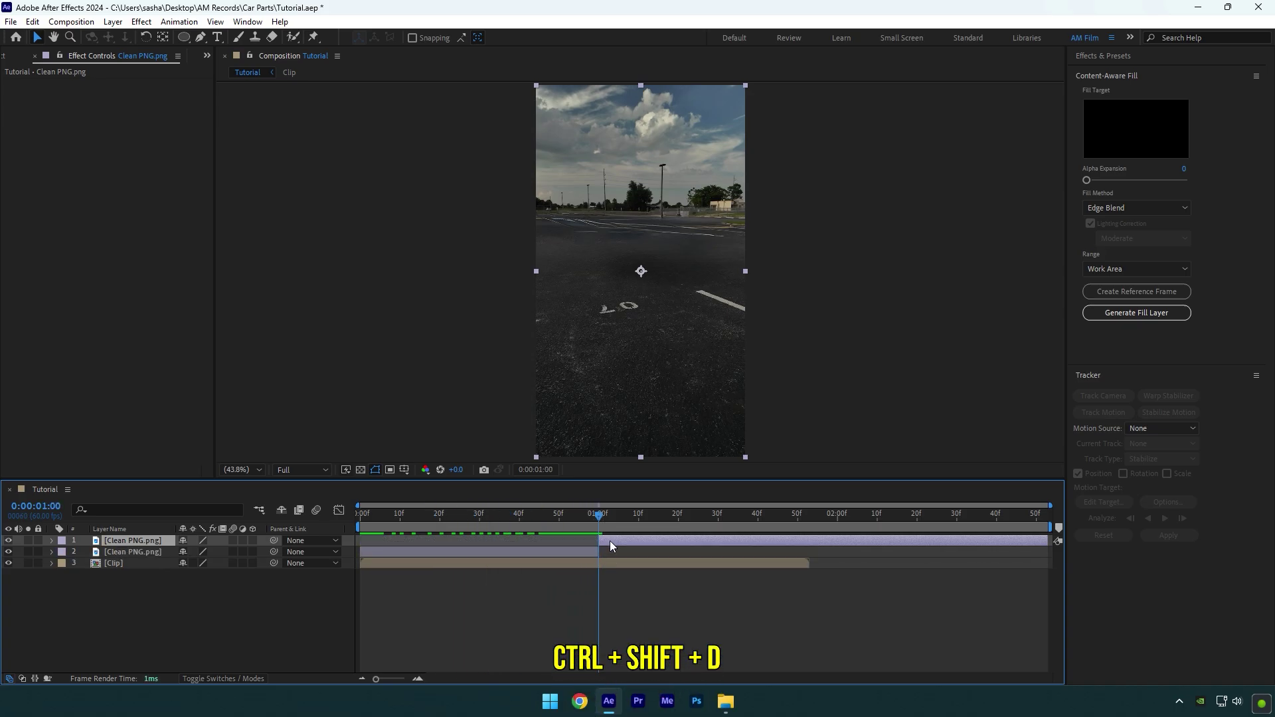
pyautogui.press('Delete')
pyautogui.moveTo(390, 554); pyautogui.dragTo(603, 526)
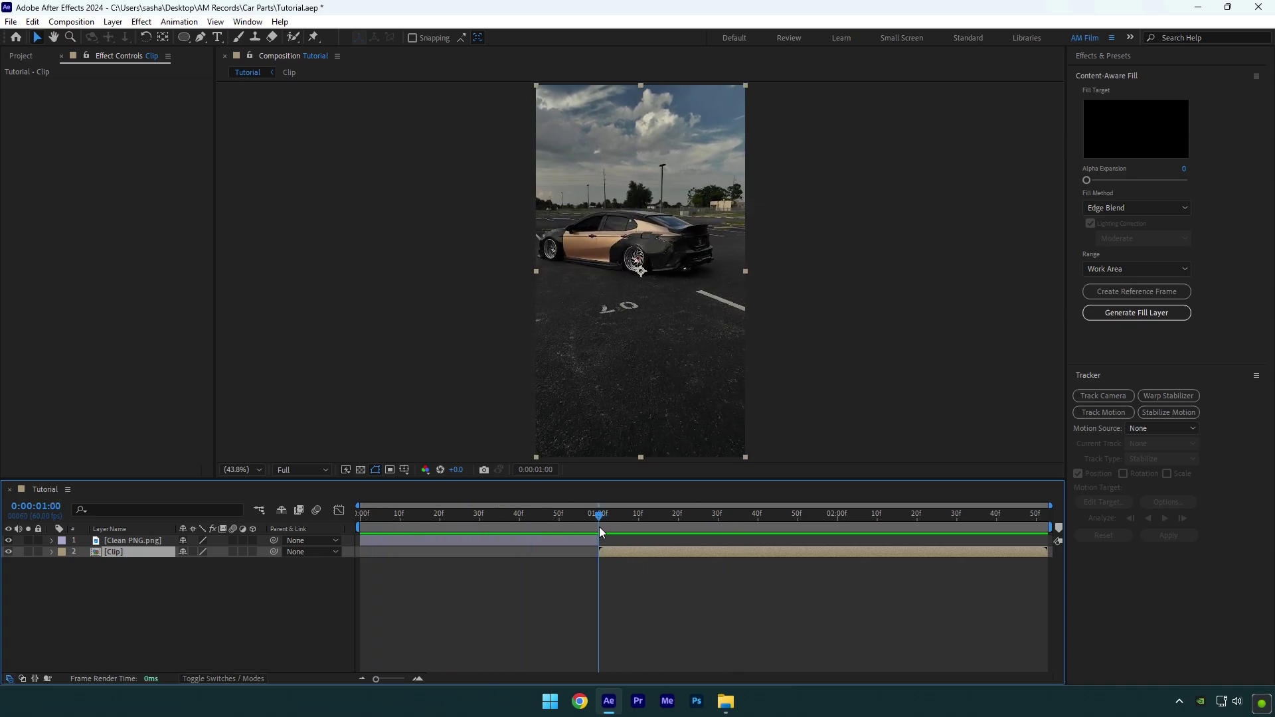
# Step: Duplicate the Clip layer and apply Freeze Frame to the upper copy at 0:00:01:00
pyautogui.hotkey('ctrl', 'd')
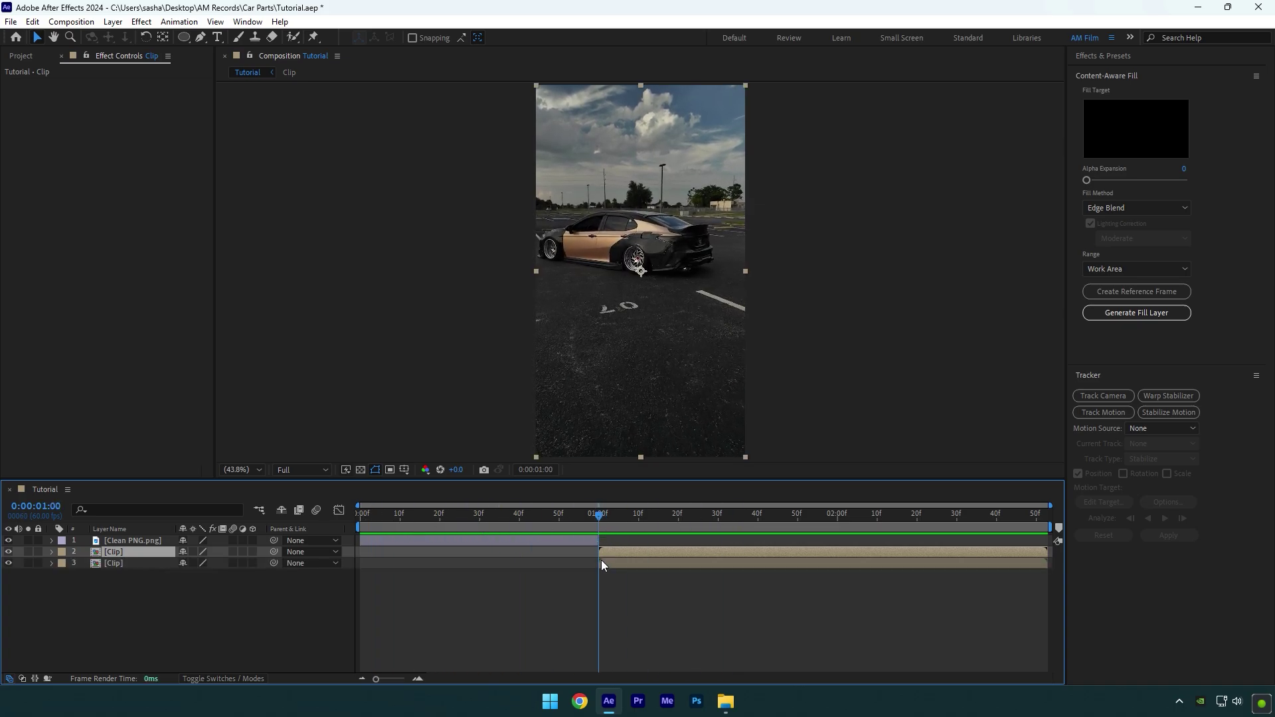
pyautogui.rightClick(609, 551)
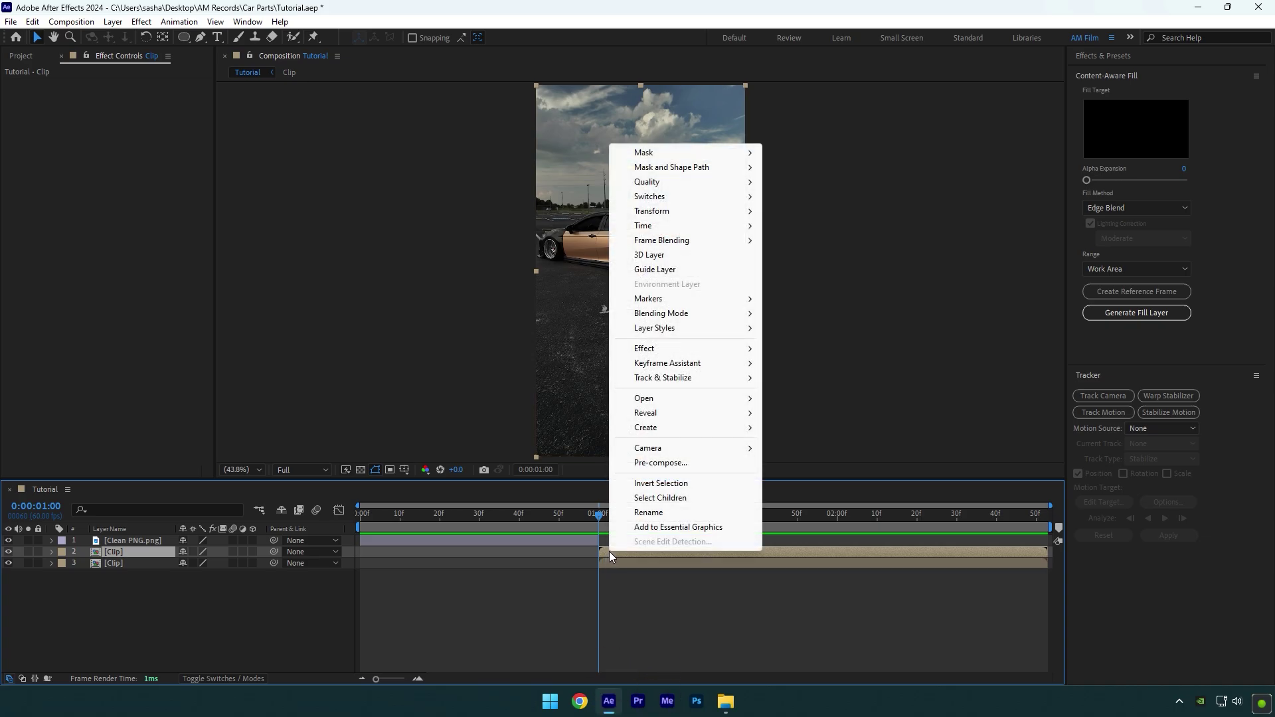
pyautogui.moveTo(691, 225)
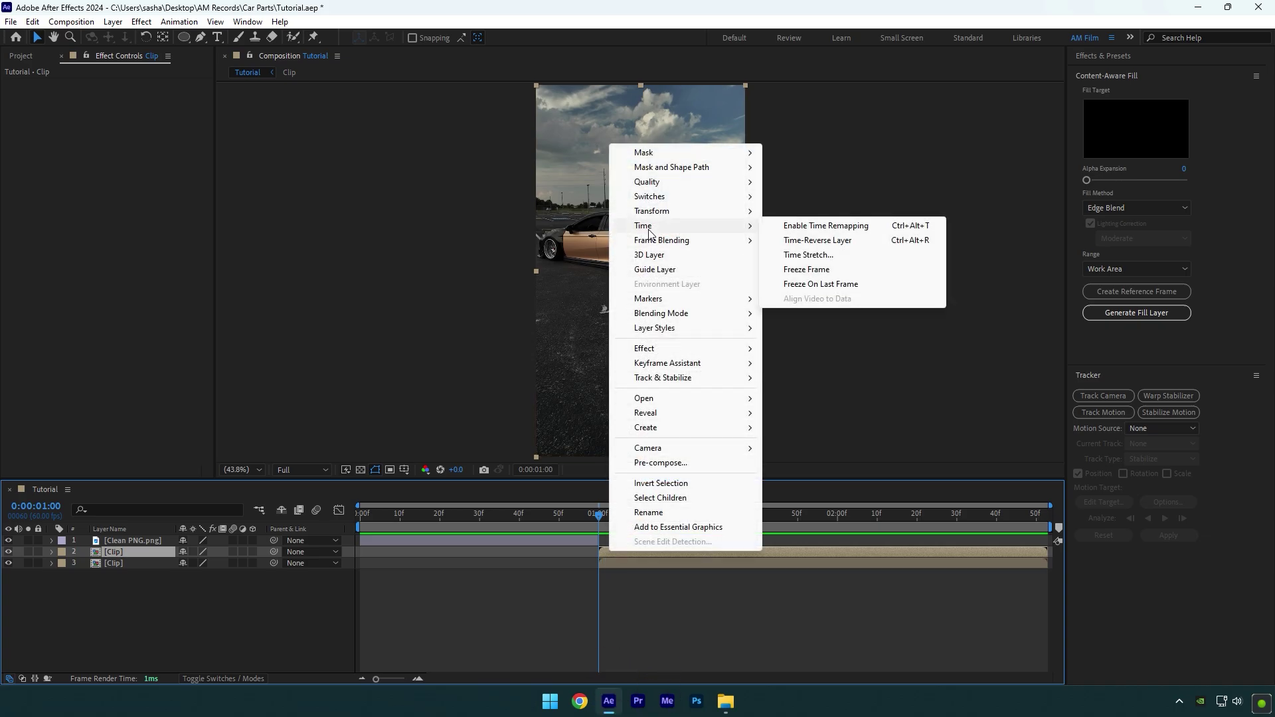
pyautogui.click(805, 271)
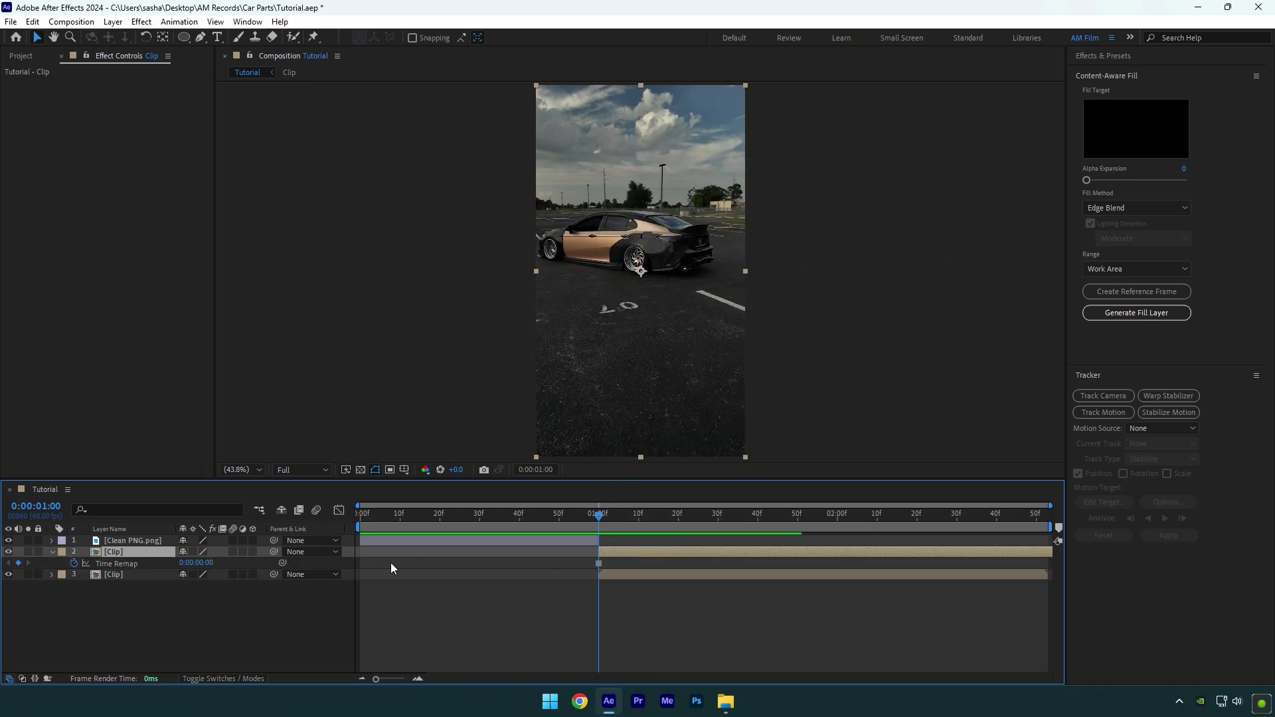
# Step: Place the frozen Clip copy on top of the layer stack, spanning from the composition start to 0:00:01:00
pyautogui.moveTo(130, 551); pyautogui.dragTo(133, 539)
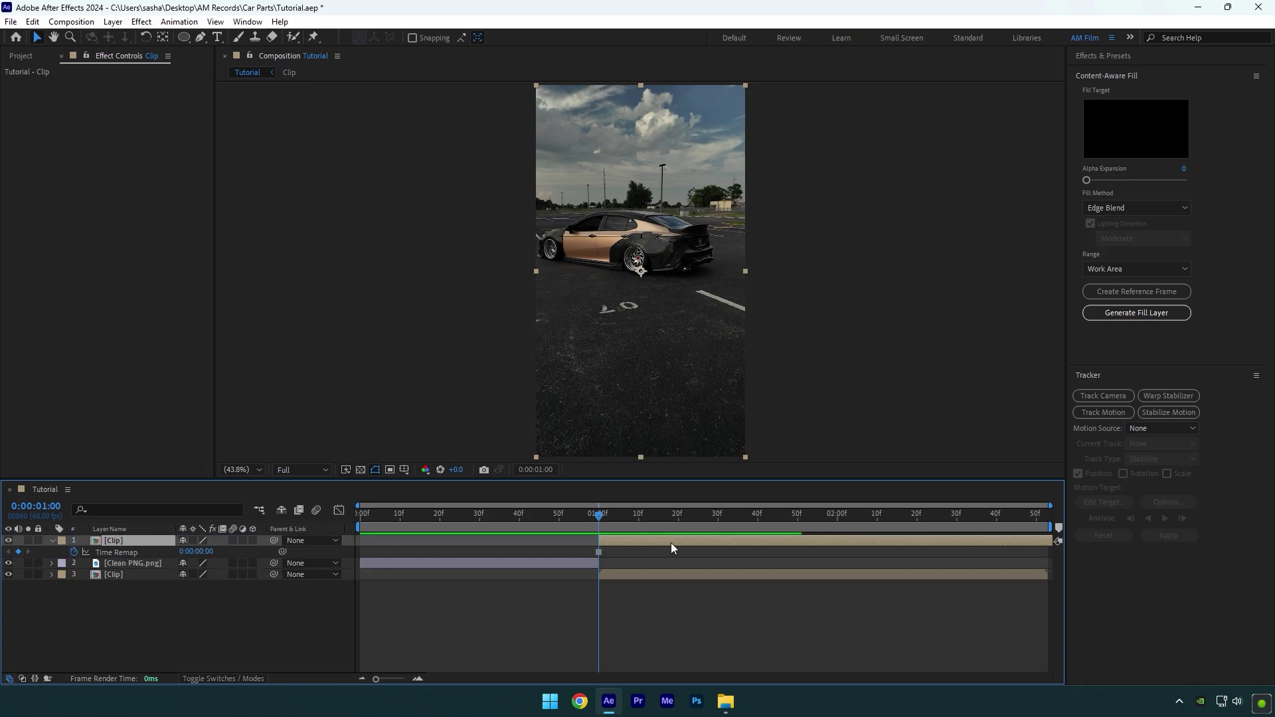
pyautogui.moveTo(671, 547); pyautogui.dragTo(431, 542)
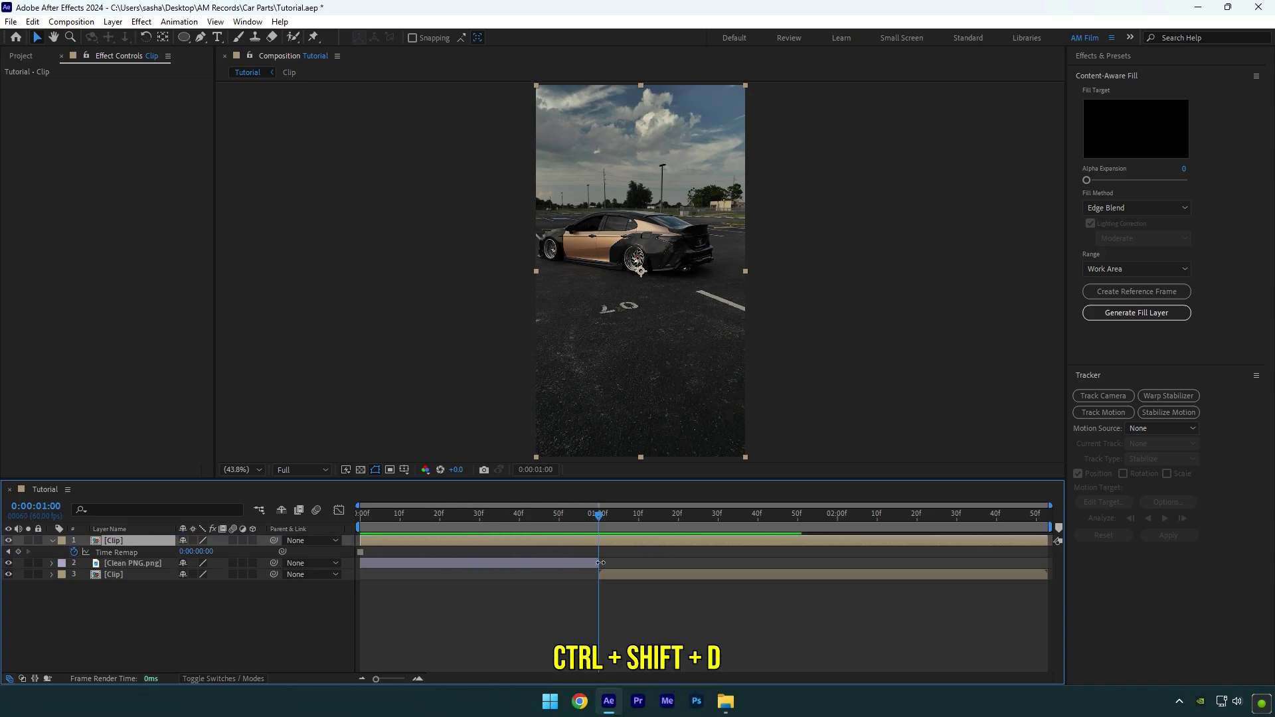
pyautogui.hotkey('ctrl', 'shift', 'd')
pyautogui.press('Delete')
# Step: Pre-compose the frozen Clip layer, moving all attributes into the new composition and adjusting its duration to the layer's time span
pyautogui.moveTo(599, 517); pyautogui.dragTo(474, 529)
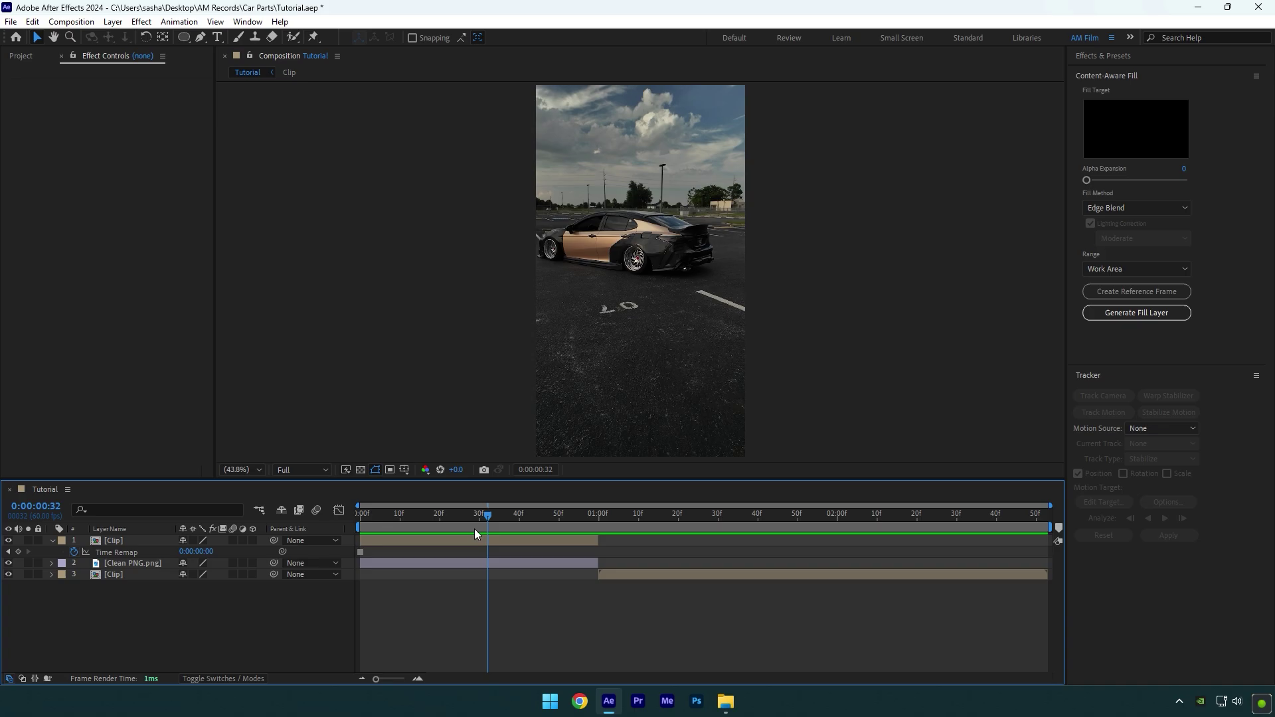
pyautogui.rightClick(467, 539)
pyautogui.click(522, 451)
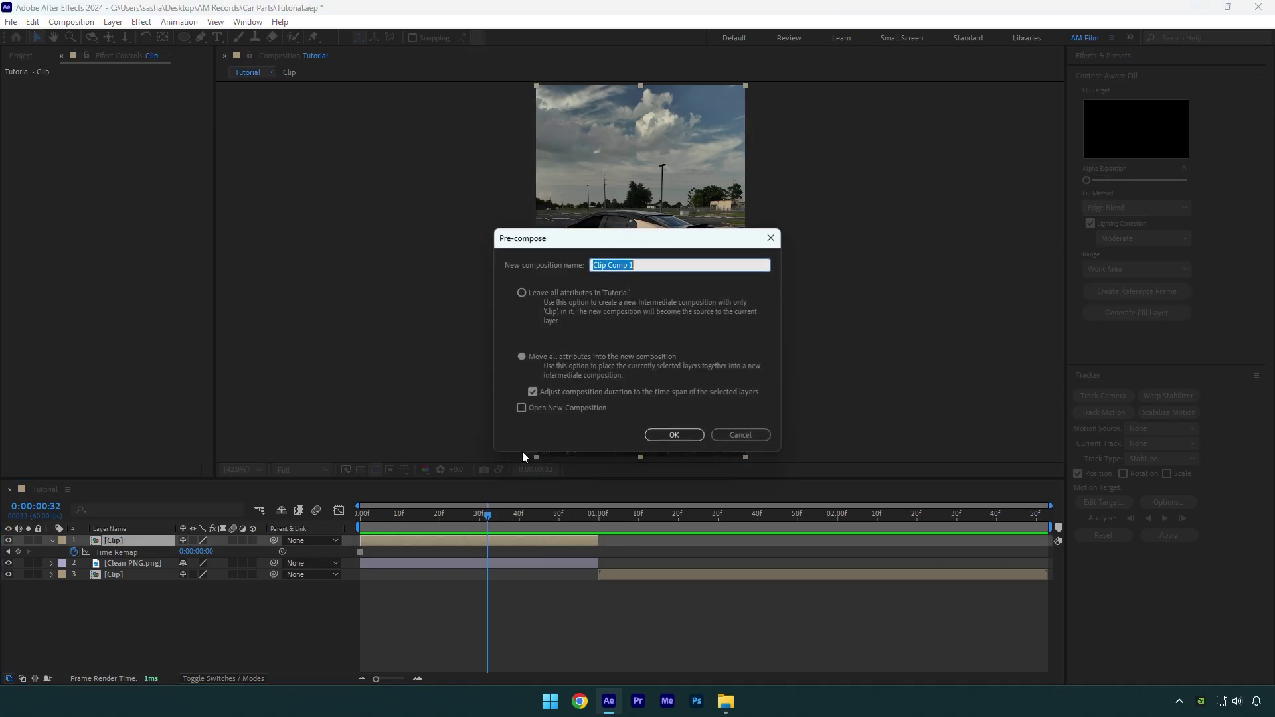
pyautogui.click(674, 436)
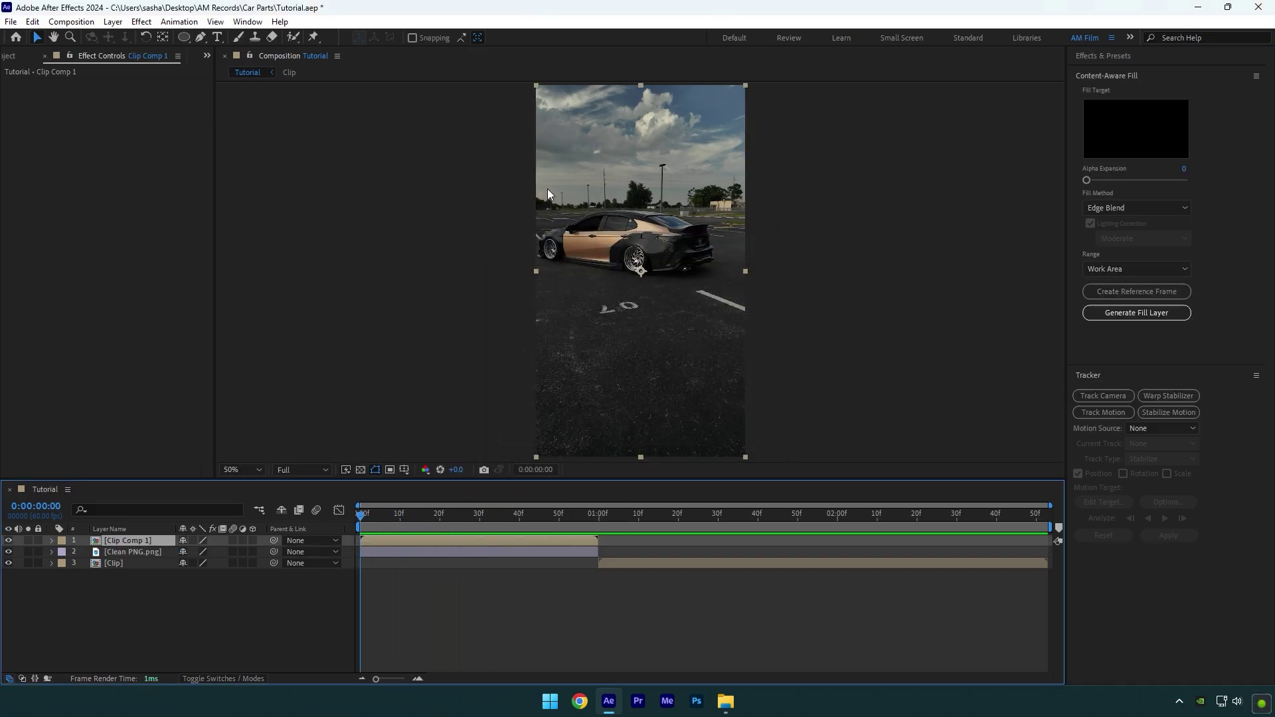
# Step: Rename the pre-composed frozen car layer as Door 1
pyautogui.scroll(2, 547, 189)
pyautogui.press('space')
pyautogui.moveTo(550, 198); pyautogui.dragTo(574, 294)
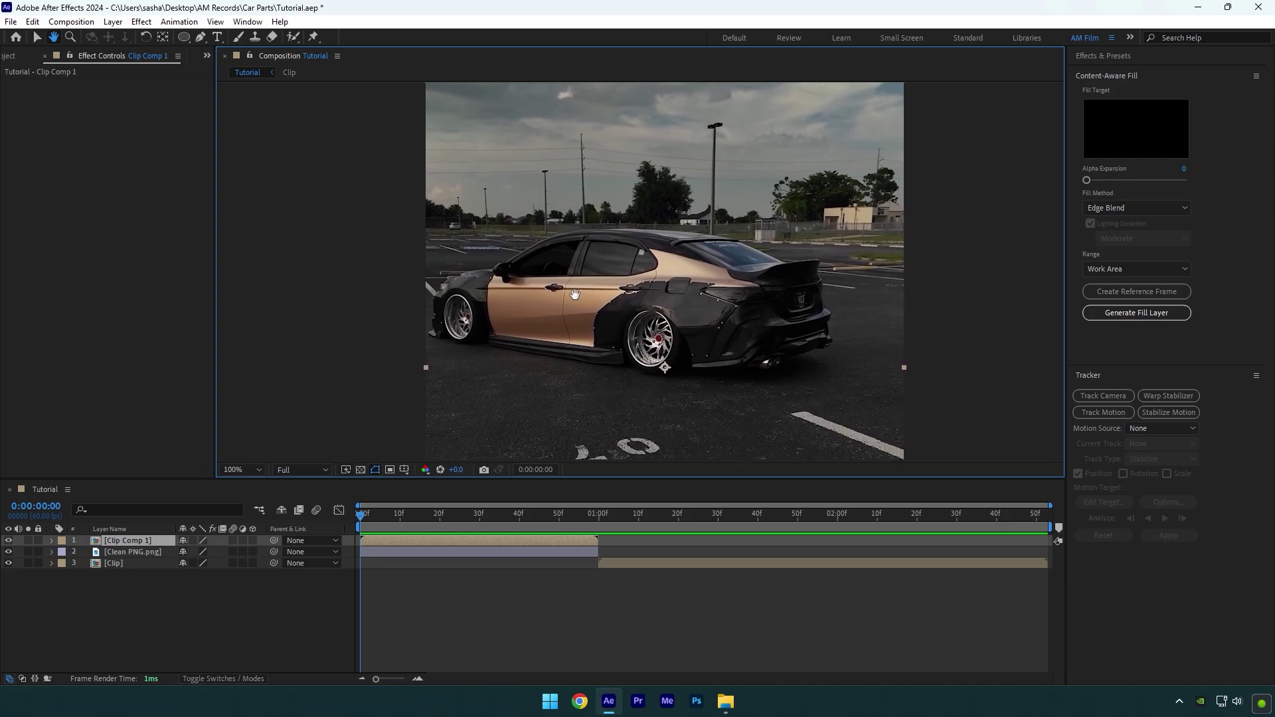
pyautogui.rightClick(143, 540)
pyautogui.click(160, 502)
pyautogui.write('Door 1')
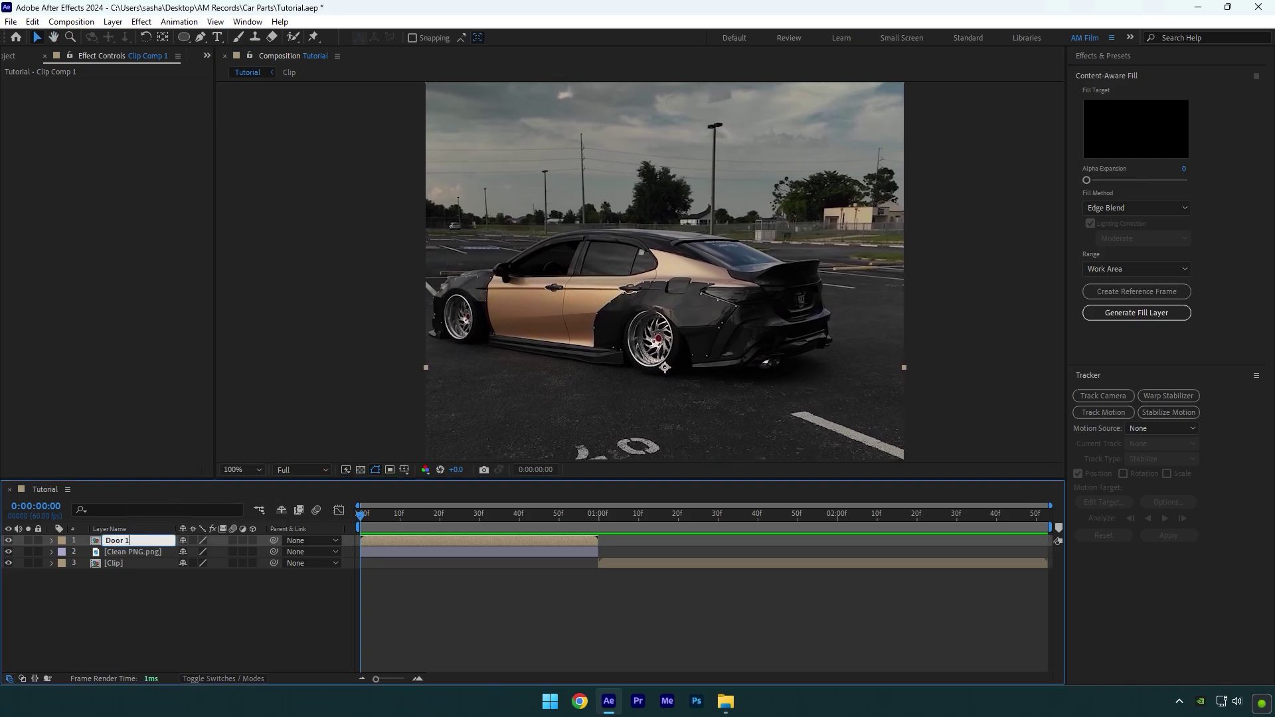
pyautogui.press('Return')
# Step: Draw a closed Pen tool mask on the Door 1 layer around the car's front door, including its window and mirror
pyautogui.click(199, 37)
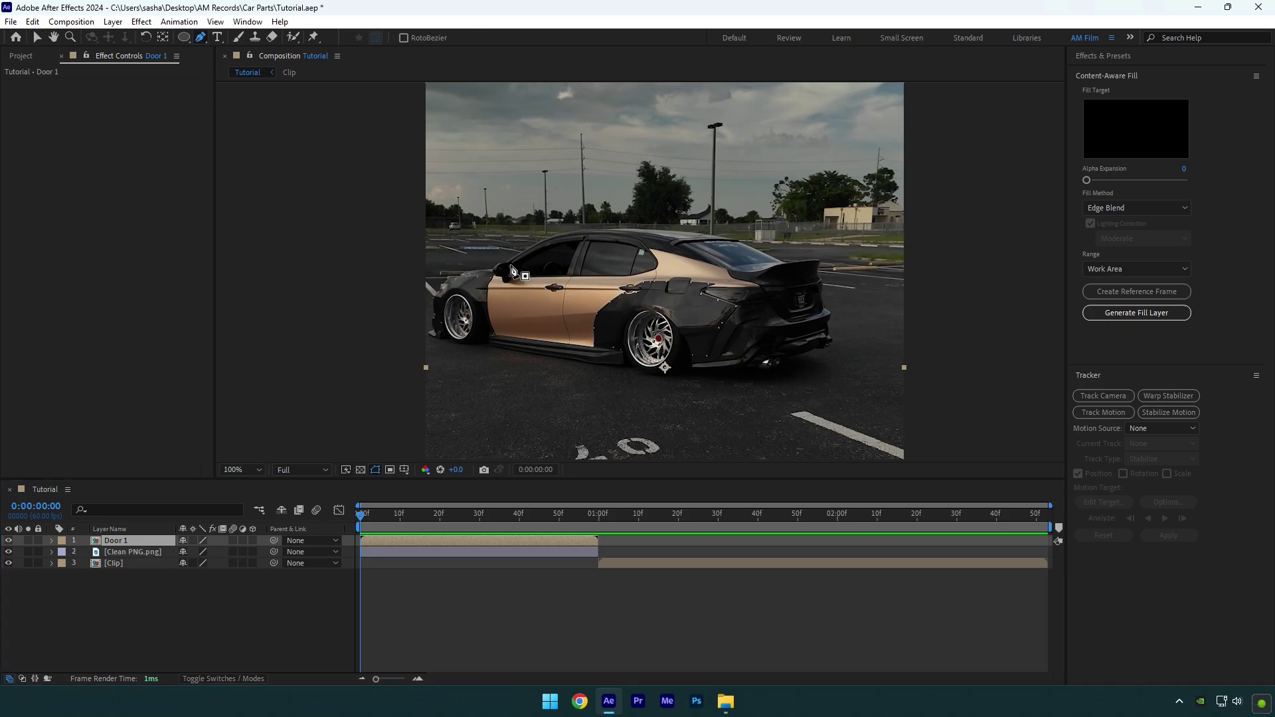
pyautogui.press('.')
pyautogui.click(535, 196)
pyautogui.click(516, 246)
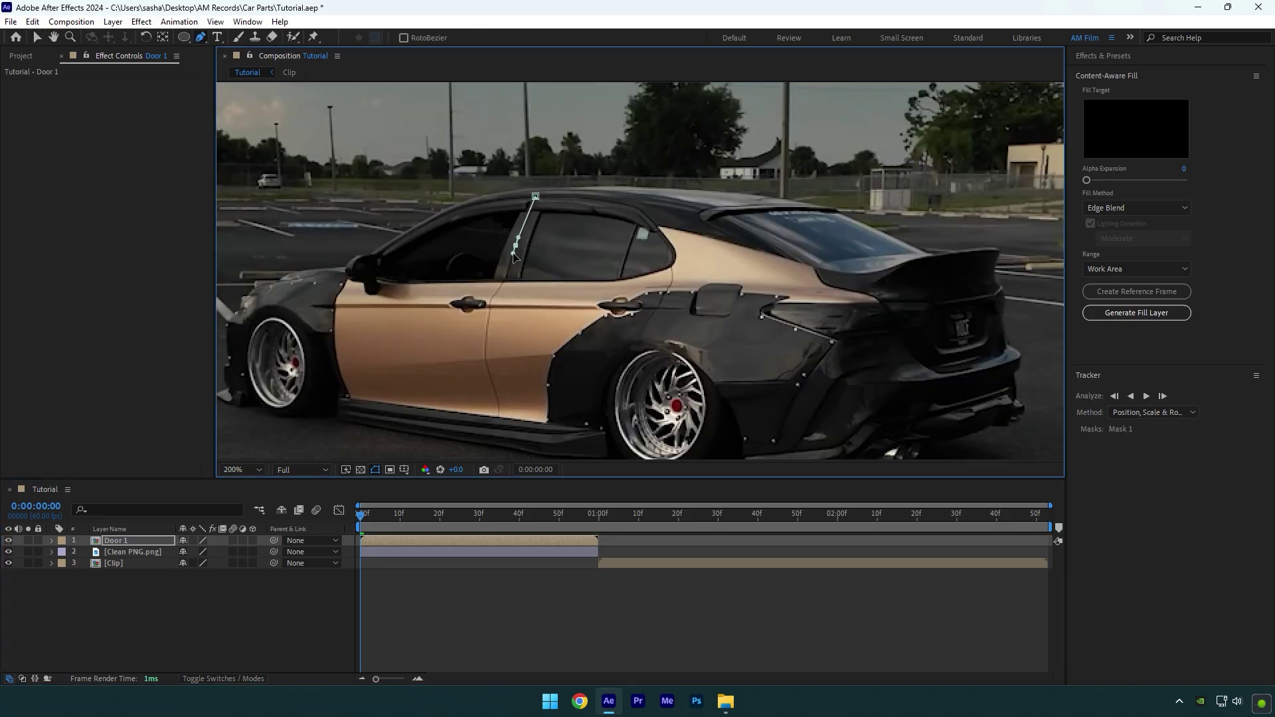
pyautogui.click(503, 282)
pyautogui.click(489, 314)
pyautogui.click(483, 346)
pyautogui.click(487, 362)
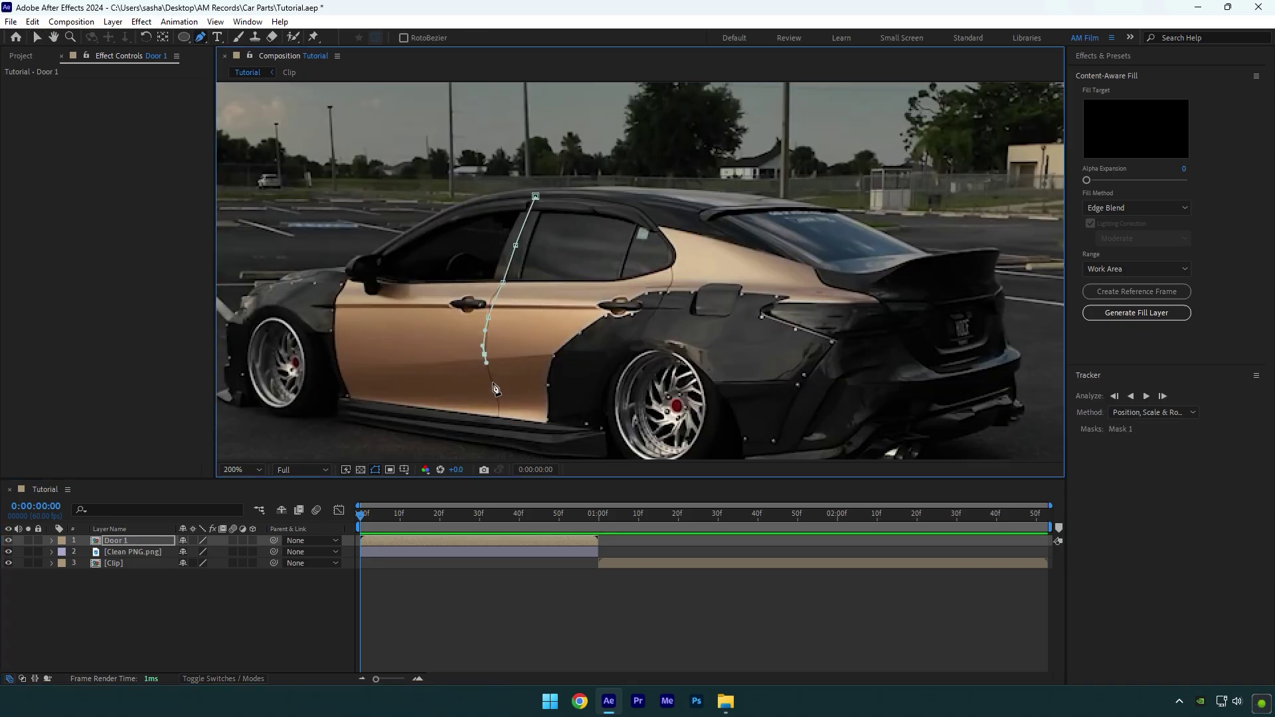
pyautogui.click(351, 397)
pyautogui.click(337, 367)
pyautogui.click(333, 350)
pyautogui.click(349, 280)
pyautogui.click(365, 254)
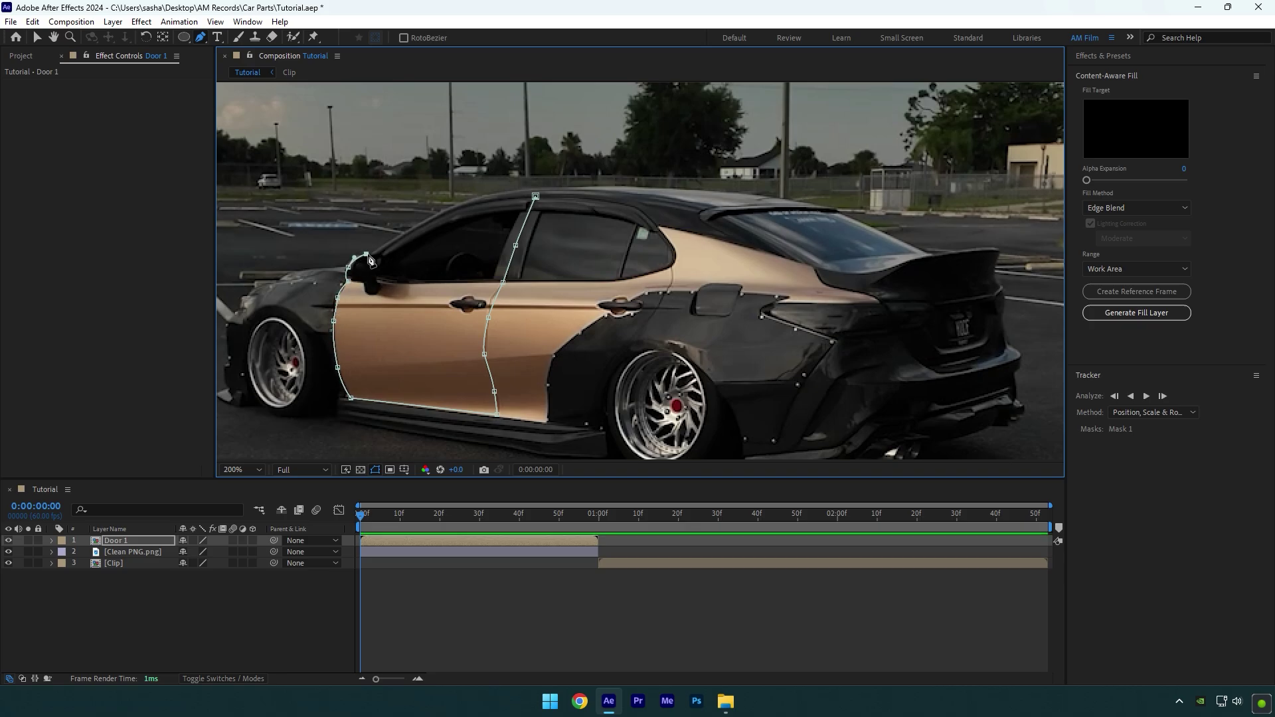
pyautogui.click(394, 242)
pyautogui.click(435, 221)
pyautogui.moveTo(437, 217); pyautogui.dragTo(452, 207)
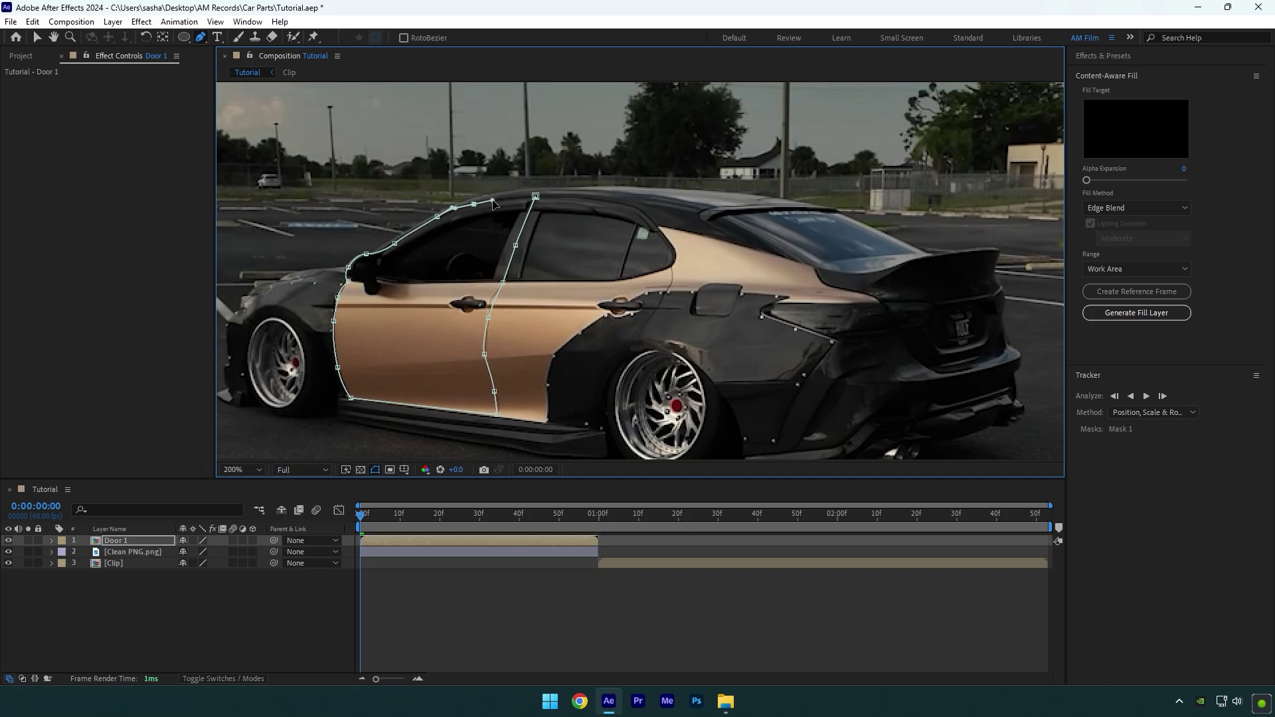
pyautogui.click(535, 195)
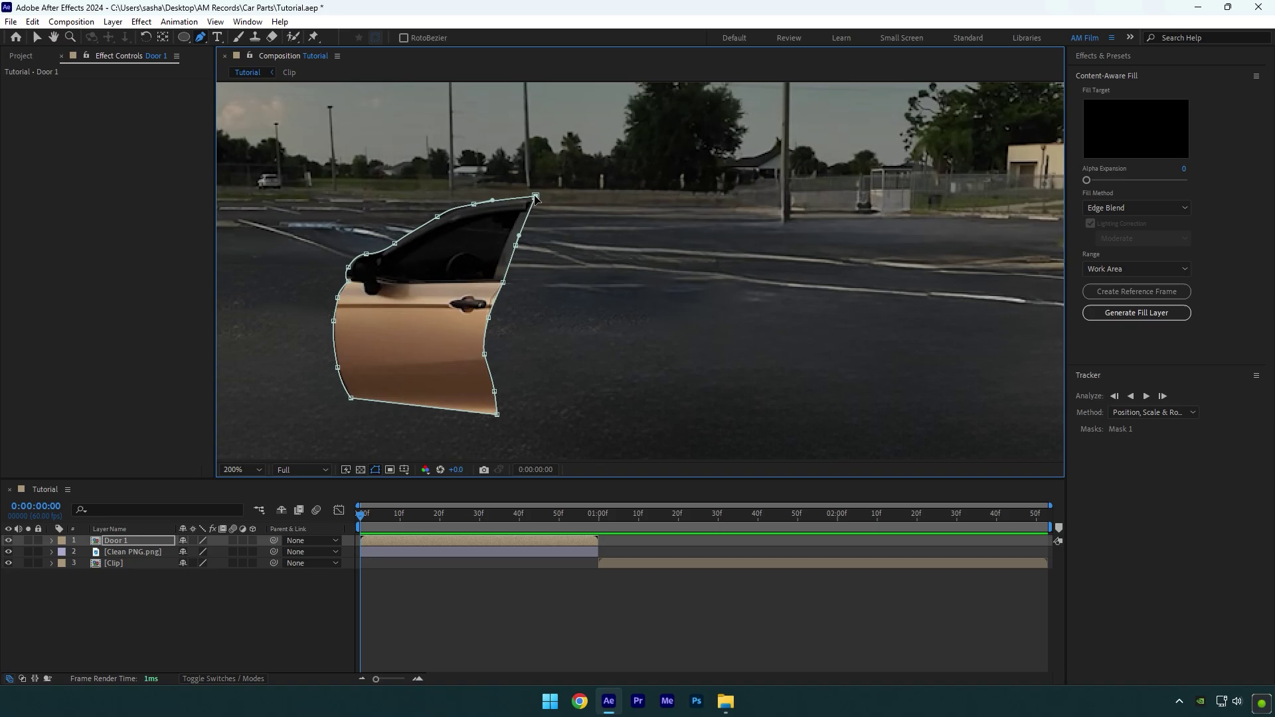
# Step: Duplicate the Door 1 layer and delete the mask from the Door 2 copy
pyautogui.click(126, 539)
pyautogui.hotkey('ctrl', 'd')
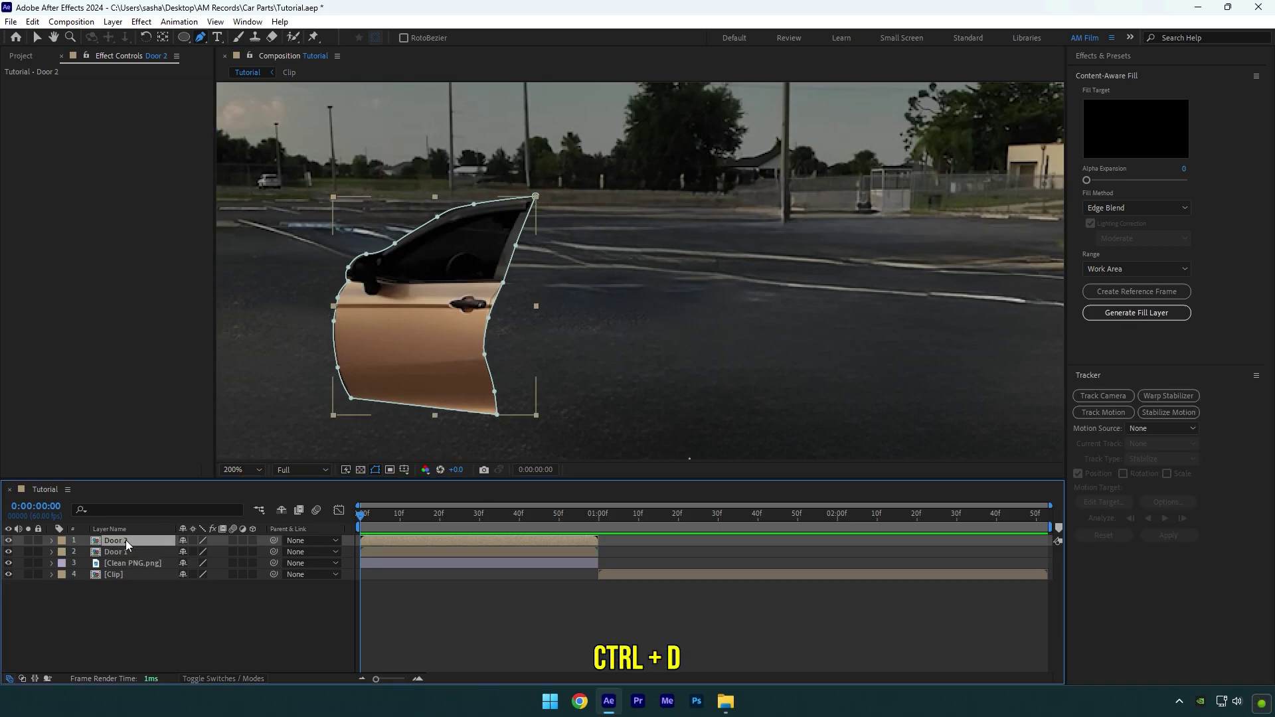
pyautogui.press('m')
pyautogui.click(109, 551)
pyautogui.press('Delete')
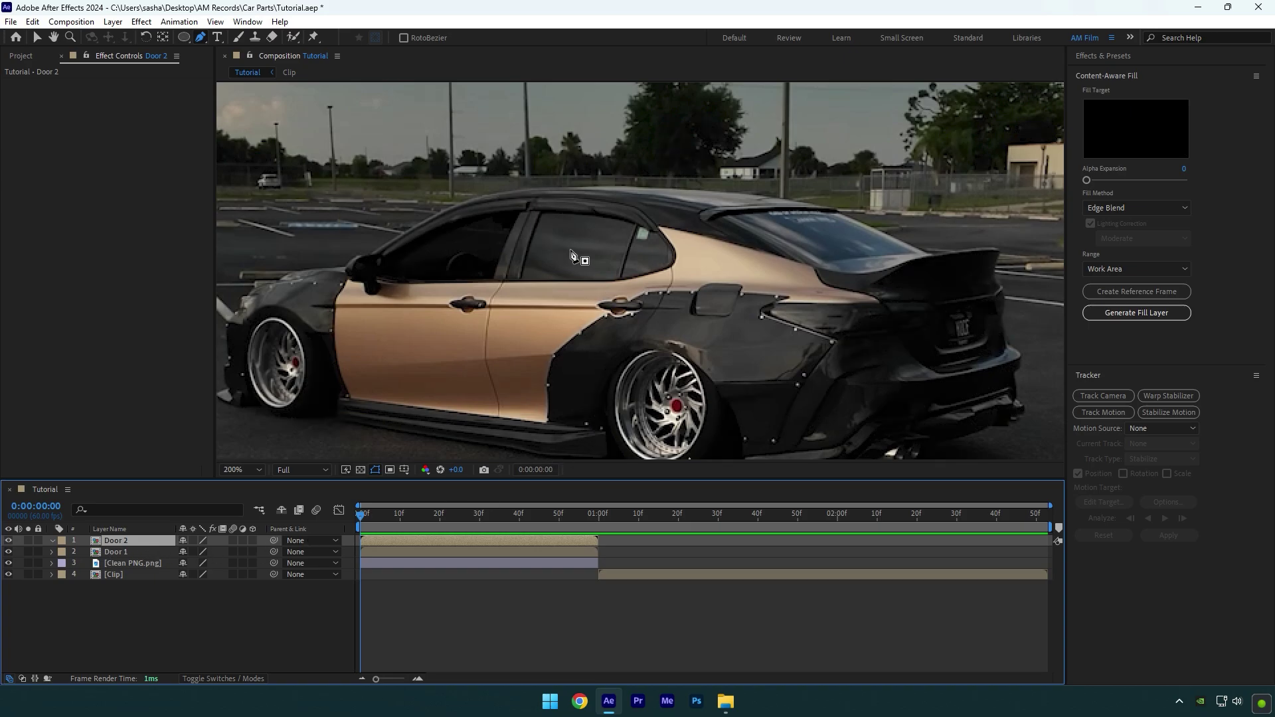
# Step: Draw a closed Pen tool mask on the Door 2 layer around the car's rear door, including its window and the black fender section
pyautogui.click(536, 196)
pyautogui.click(528, 220)
pyautogui.click(523, 230)
pyautogui.click(518, 240)
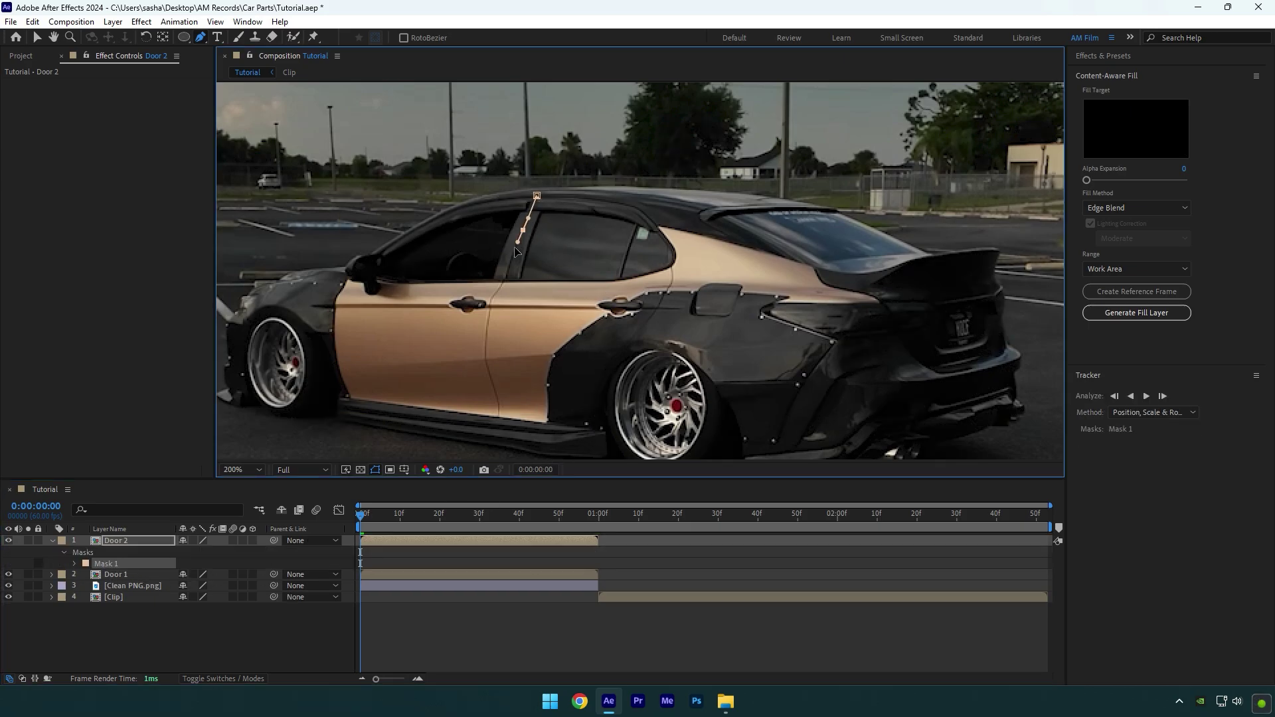
pyautogui.click(492, 296)
pyautogui.click(487, 334)
pyautogui.click(488, 362)
pyautogui.click(492, 384)
pyautogui.click(494, 390)
pyautogui.click(495, 397)
pyautogui.click(587, 426)
pyautogui.click(594, 389)
pyautogui.click(620, 346)
pyautogui.click(630, 337)
pyautogui.click(649, 319)
pyautogui.click(656, 312)
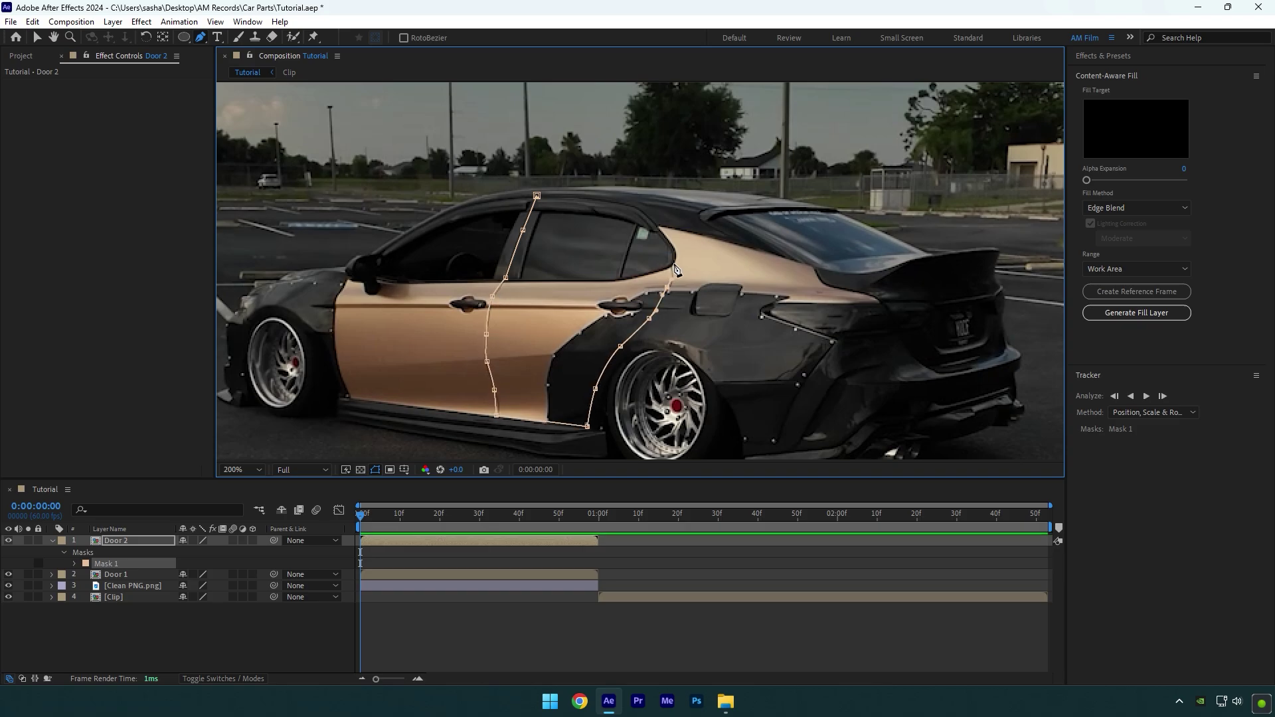
pyautogui.click(661, 229)
pyautogui.click(536, 196)
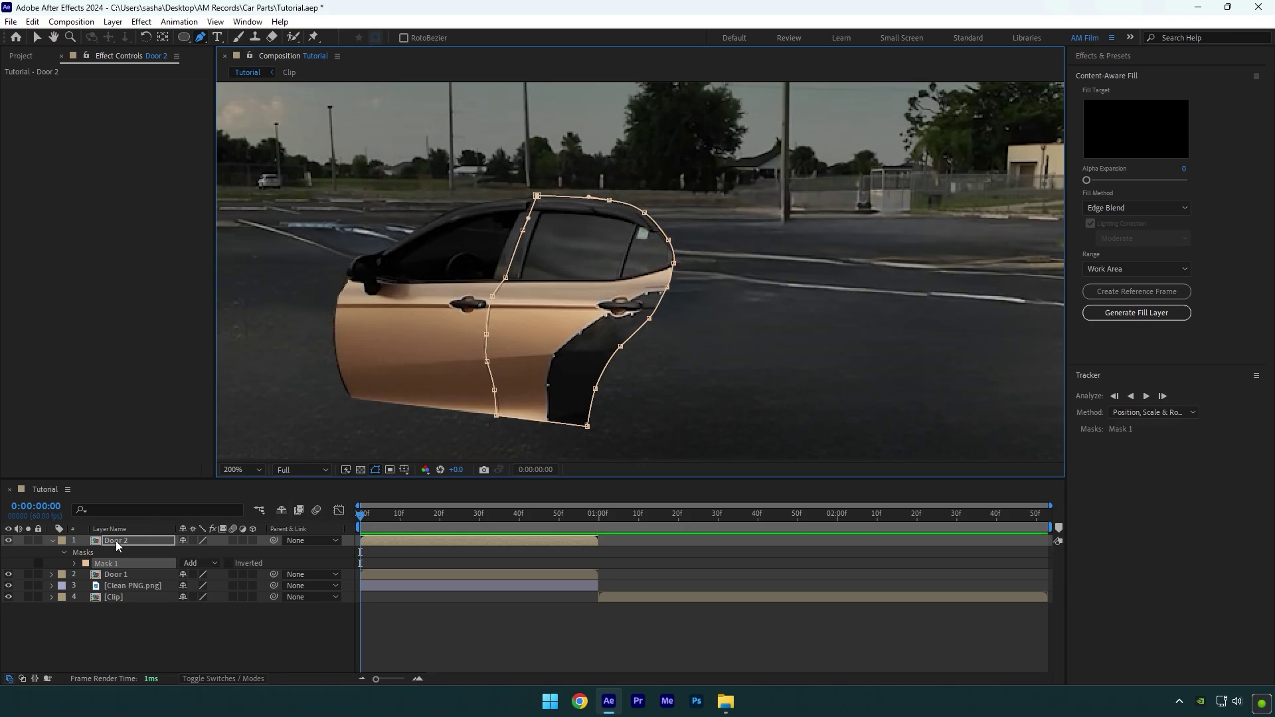
# Step: Duplicate the Door 2 layer and delete the mask from the Door 3 copy
pyautogui.hotkey('ctrl', 'd')
pyautogui.press('m')
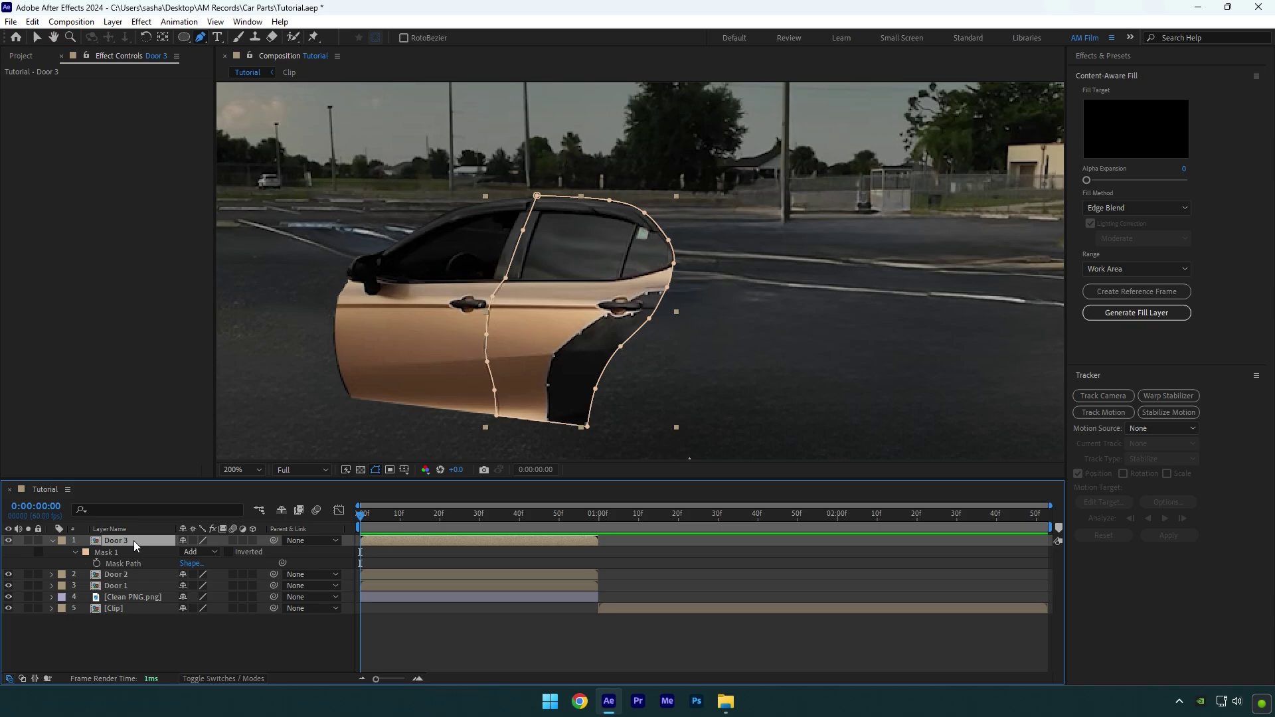
pyautogui.click(110, 552)
pyautogui.press('Delete')
pyautogui.press('space')
pyautogui.moveTo(458, 353); pyautogui.dragTo(528, 315)
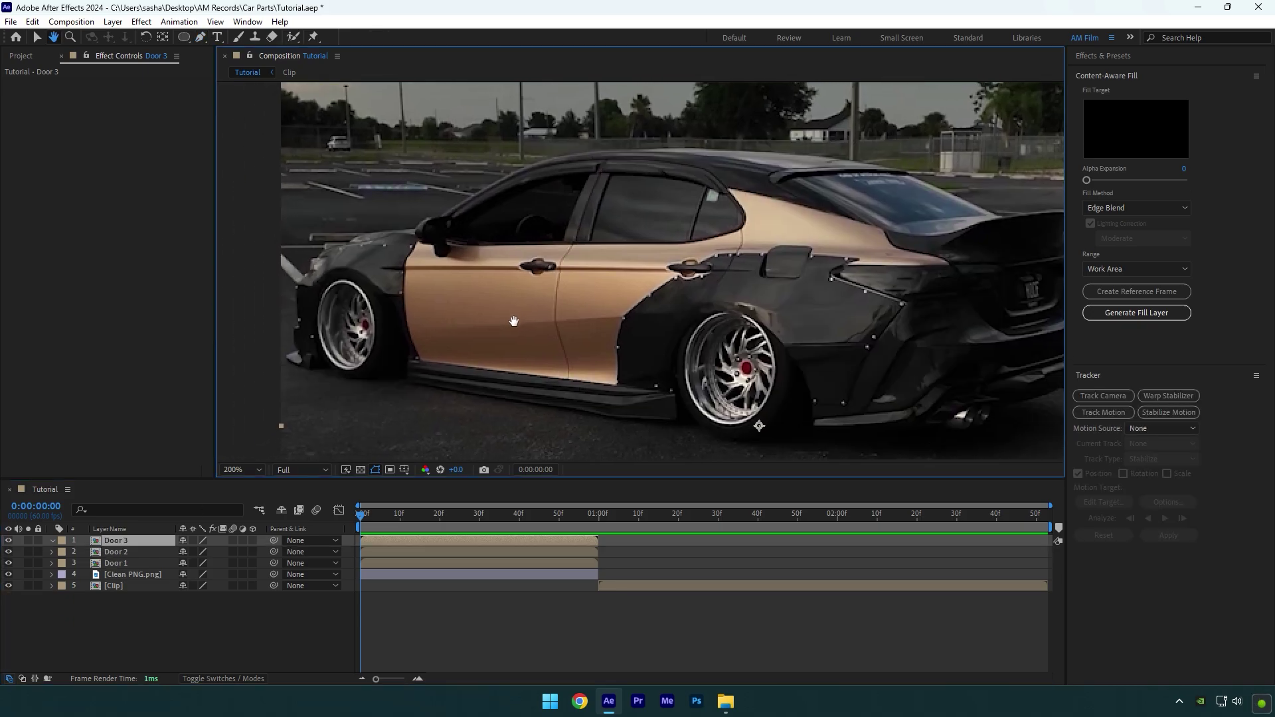
pyautogui.press('v')
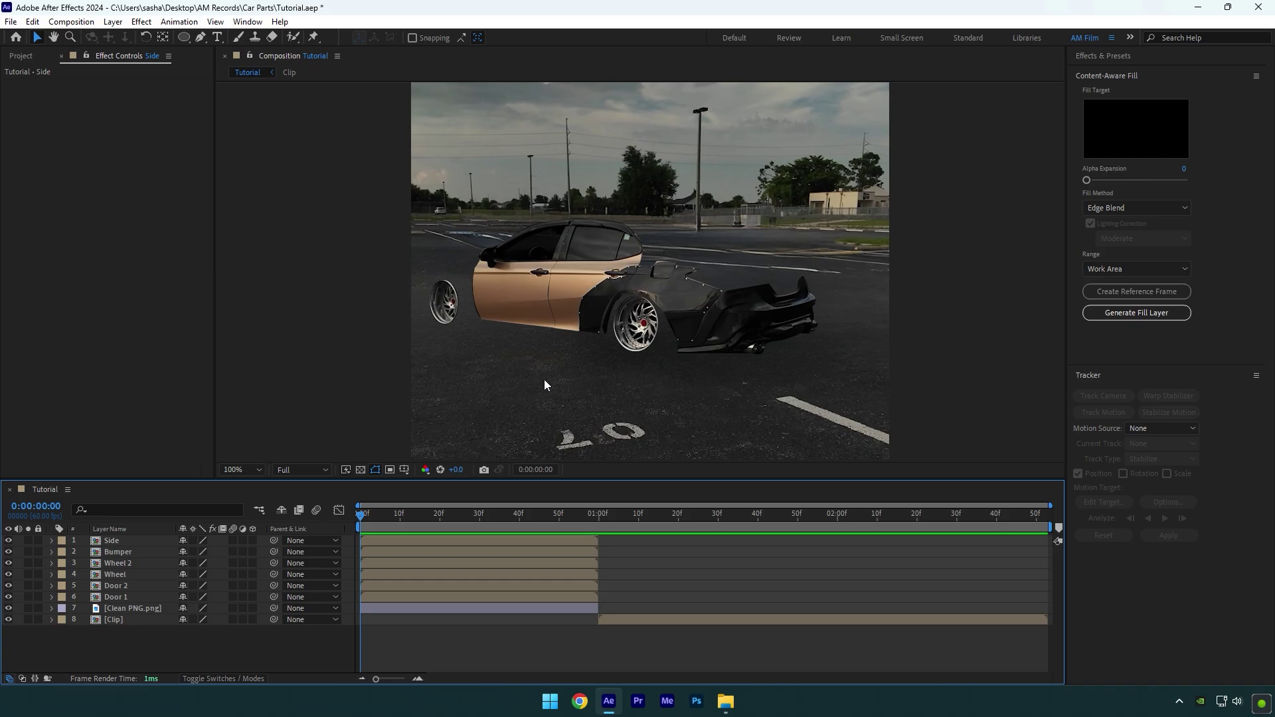
# Step: Select the six car-part layers, Side through Door 1, and add Position keyframes to them at 0:00:01:00
pyautogui.click(114, 539)
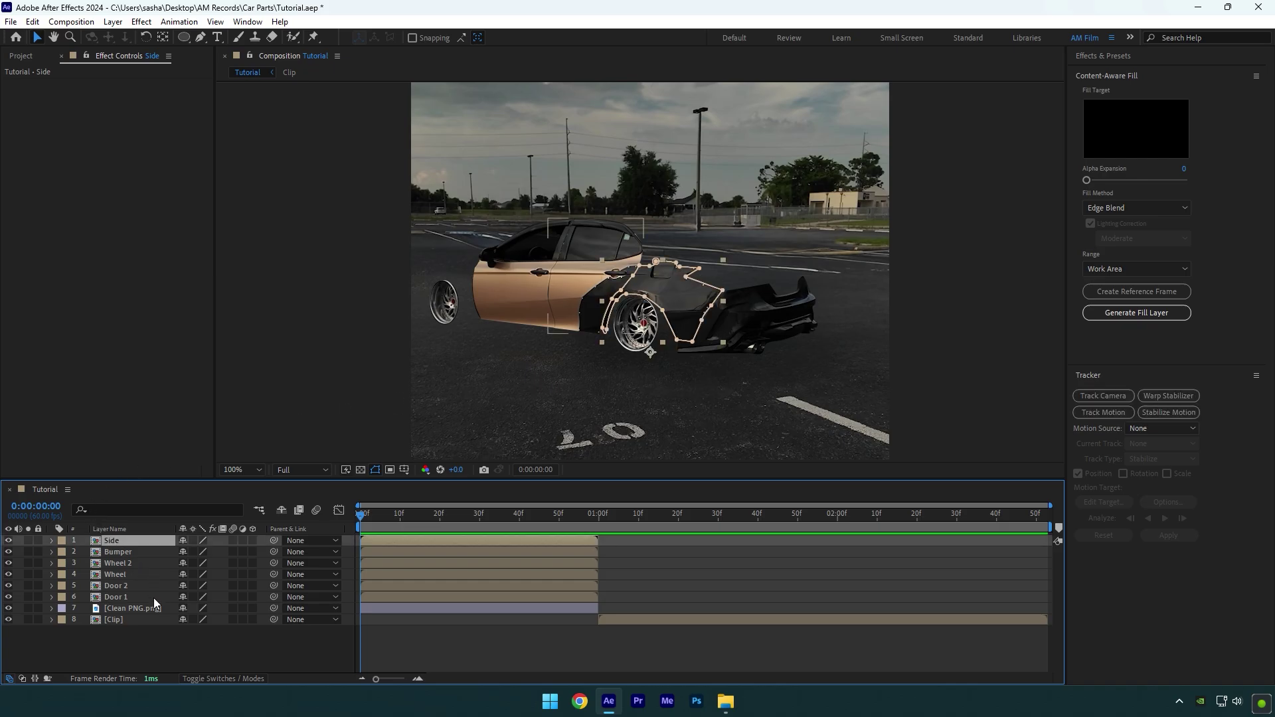
pyautogui.keyDown('shift'); pyautogui.click(153, 598); pyautogui.keyUp('shift')
pyautogui.press('p')
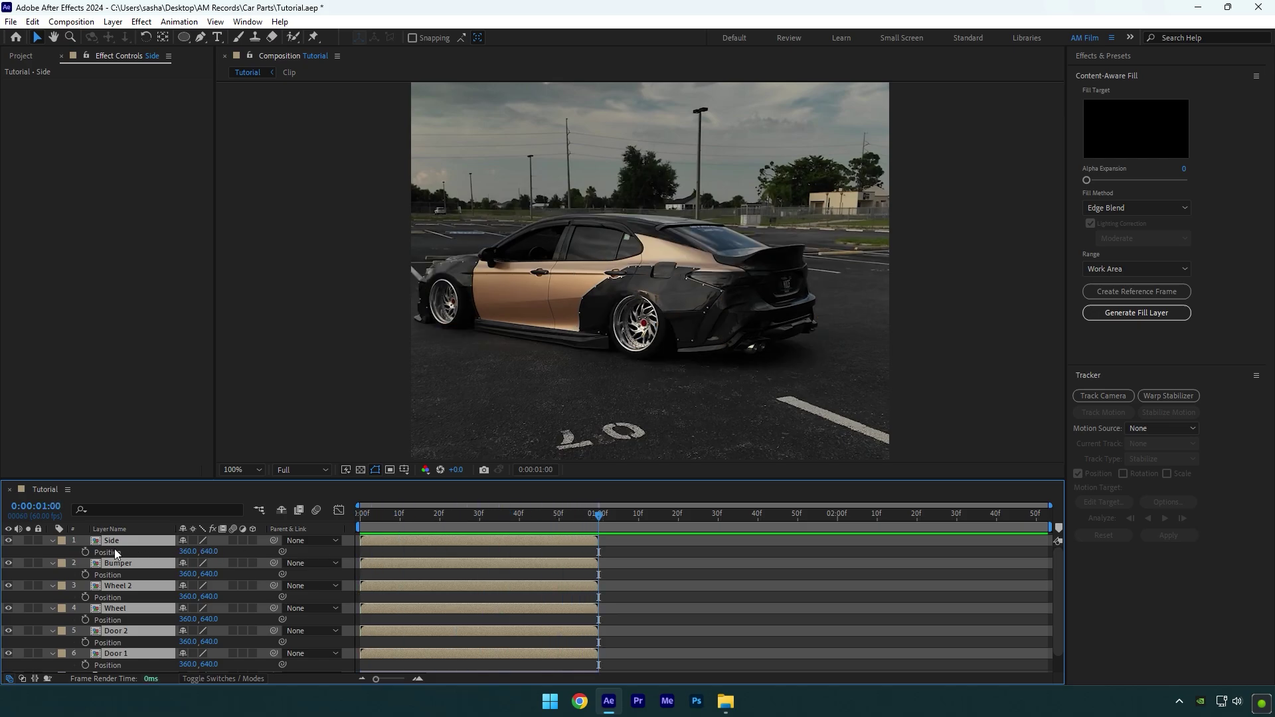
pyautogui.click(85, 552)
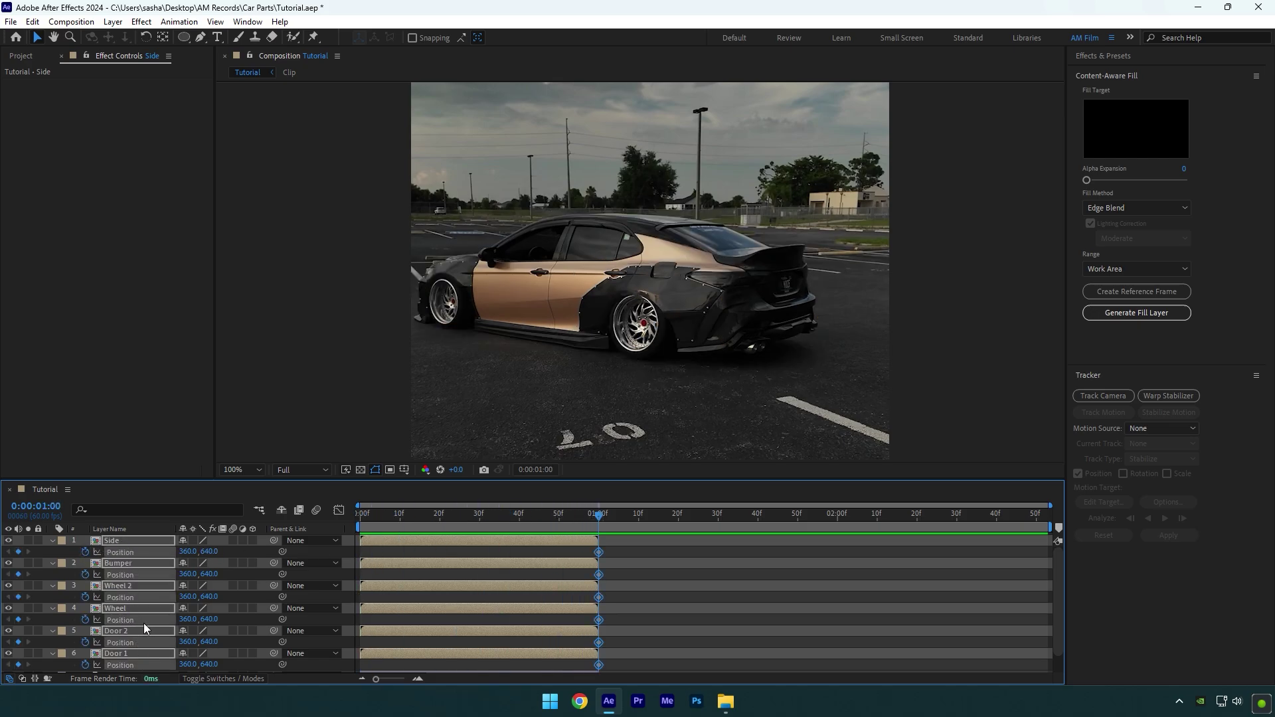
# Step: Return to 0:00:00:00 and make the six car-part layers, Side through Door 1, 3D
pyautogui.moveTo(586, 520); pyautogui.dragTo(359, 515)
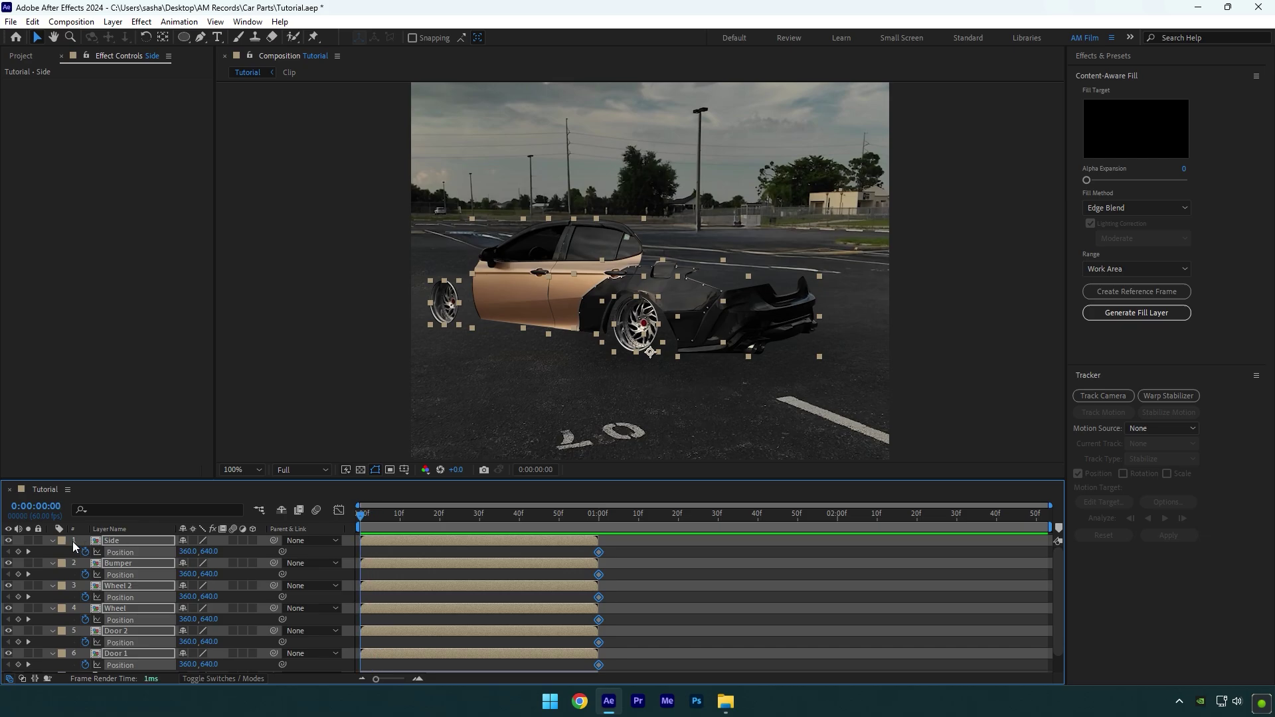
pyautogui.press('p')
pyautogui.moveTo(249, 540); pyautogui.dragTo(256, 596)
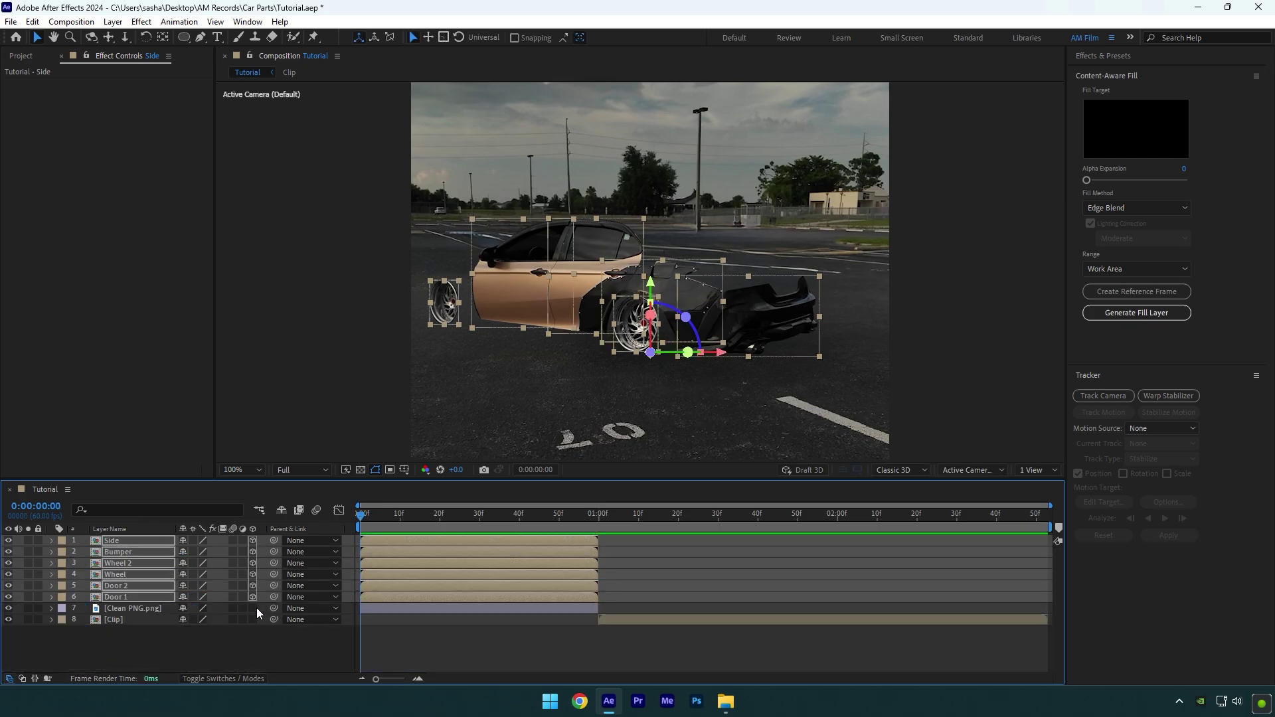
pyautogui.click(267, 639)
# Step: Move the Bumper layer past the frame's right edge and down, fully outside the picture
pyautogui.scroll(-2, 687, 292)
pyautogui.click(687, 293)
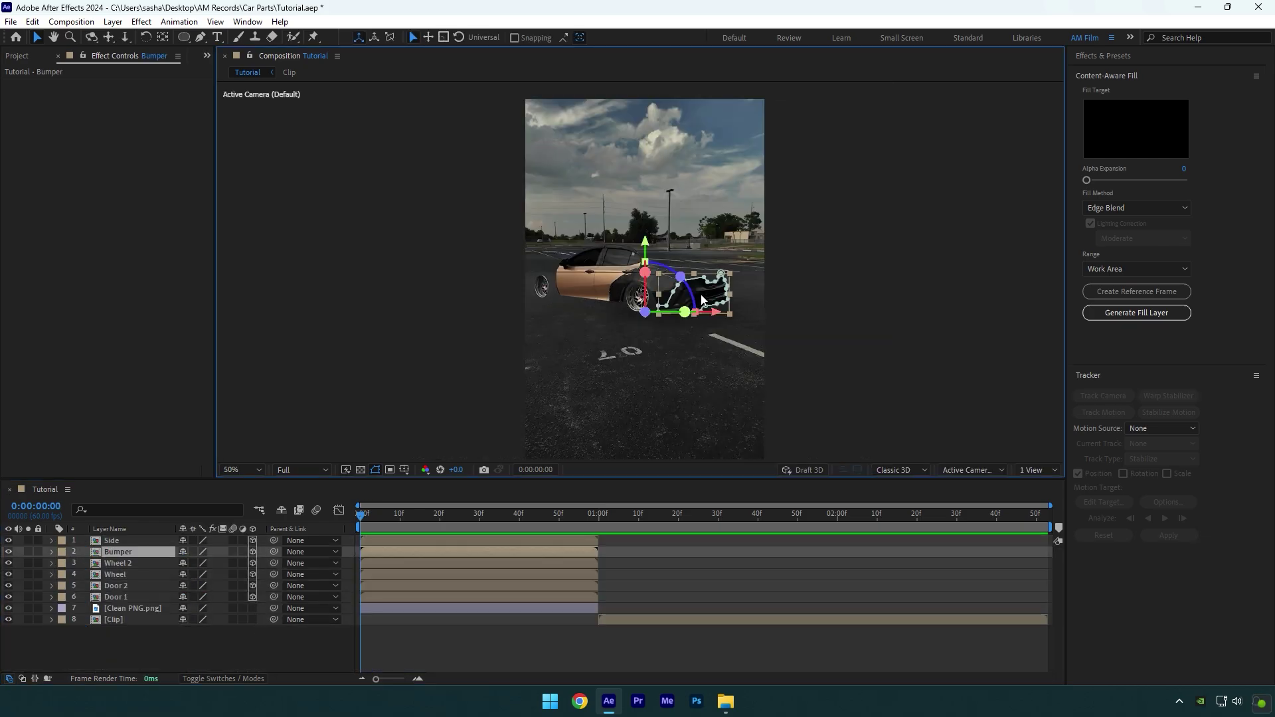
pyautogui.moveTo(753, 316); pyautogui.dragTo(837, 316)
pyautogui.moveTo(758, 255); pyautogui.dragTo(756, 351)
# Step: Move the Side layer past the frame's right edge and upward, and move Wheel 2 straight out past the same edge
pyautogui.click(659, 284)
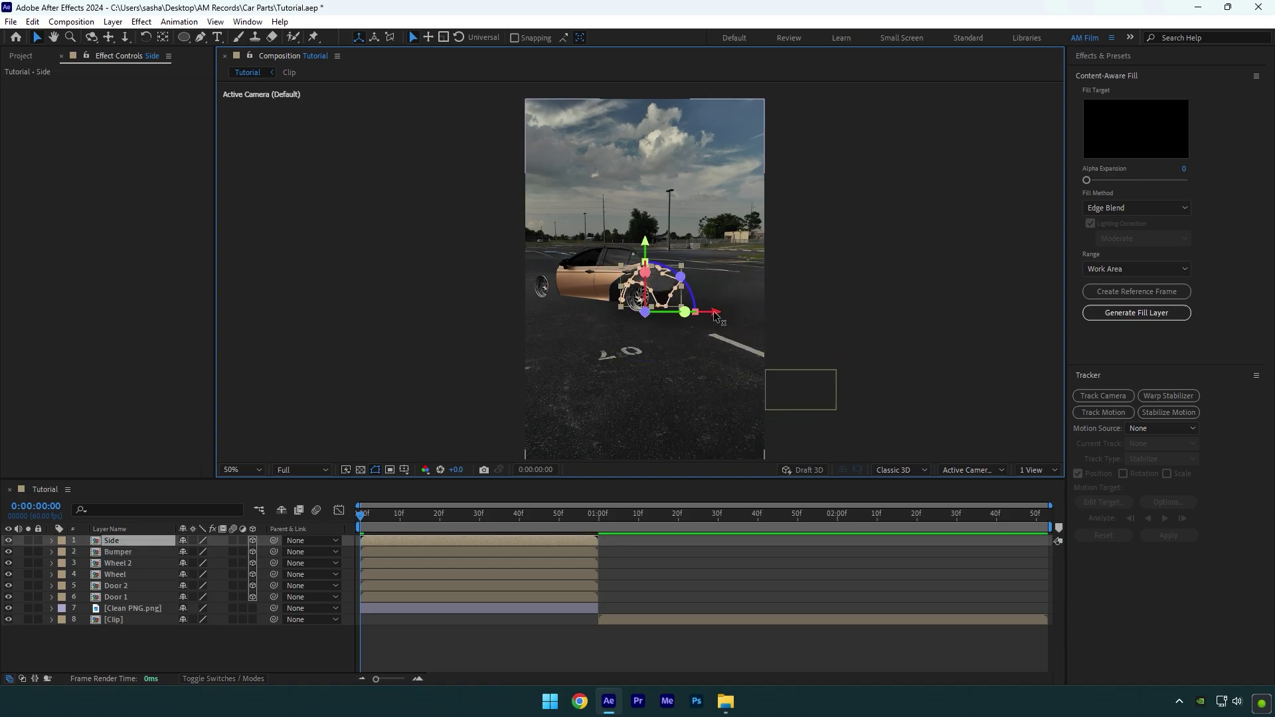
pyautogui.moveTo(717, 310); pyautogui.dragTo(863, 312)
pyautogui.moveTo(791, 243); pyautogui.dragTo(791, 188)
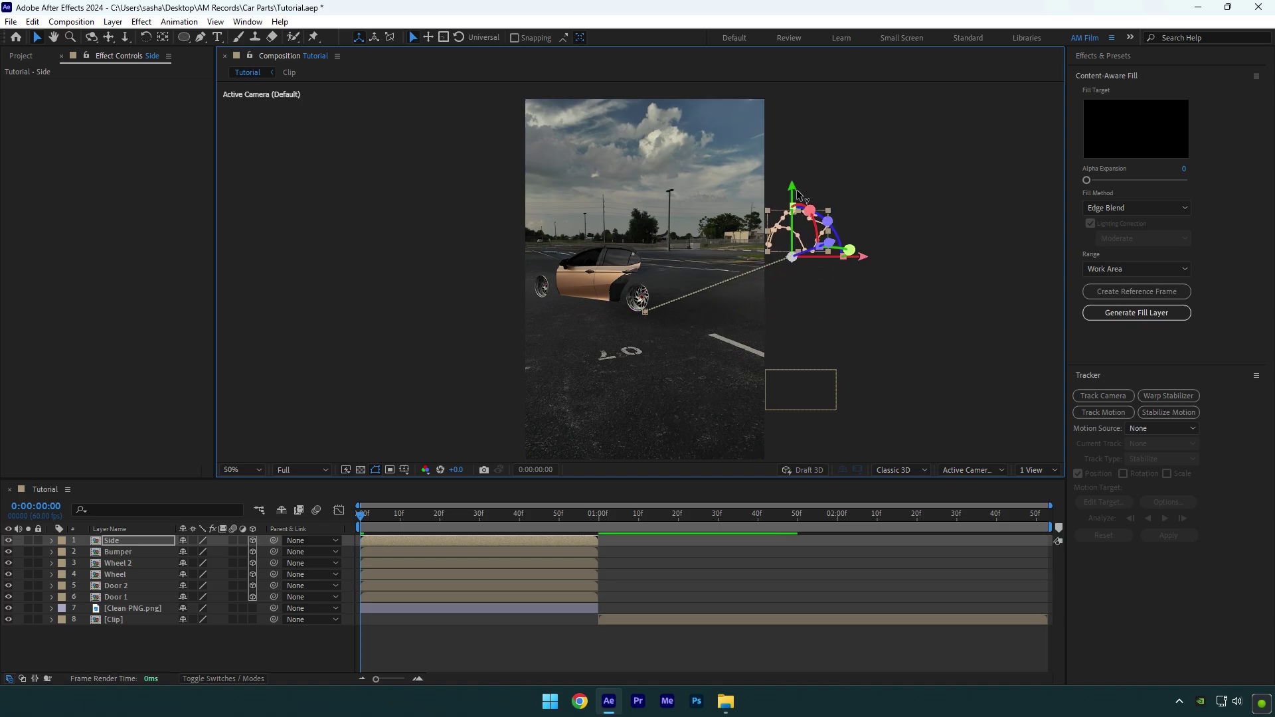
pyautogui.click(638, 298)
pyautogui.moveTo(717, 312); pyautogui.dragTo(856, 312)
# Step: Move the Door 2 layer in 3D towards the viewer and down until it lies below the frame
pyautogui.click(617, 274)
pyautogui.moveTo(645, 311); pyautogui.dragTo(525, 312)
pyautogui.scroll(-2, 641, 266)
pyautogui.moveTo(642, 250); pyautogui.dragTo(642, 442)
pyautogui.scroll(-1, 642, 432)
pyautogui.moveTo(677, 378); pyautogui.dragTo(740, 378)
pyautogui.moveTo(705, 358); pyautogui.dragTo(708, 452)
pyautogui.scroll(1, 614, 266)
# Step: Move the Door 1 layer out past the frame's left edge, downward and closer to the viewer
pyautogui.click(606, 260)
pyautogui.moveTo(687, 291); pyautogui.dragTo(561, 290)
pyautogui.moveTo(576, 255); pyautogui.dragTo(579, 321)
pyautogui.moveTo(621, 356); pyautogui.dragTo(656, 357)
# Step: Move the front Wheel layer out past the frame's left edge and upward
pyautogui.click(592, 279)
pyautogui.moveTo(695, 291); pyautogui.dragTo(667, 291)
pyautogui.moveTo(613, 238); pyautogui.dragTo(613, 184)
# Step: Preview the animation of the car parts flying into place
pyautogui.click(357, 606)
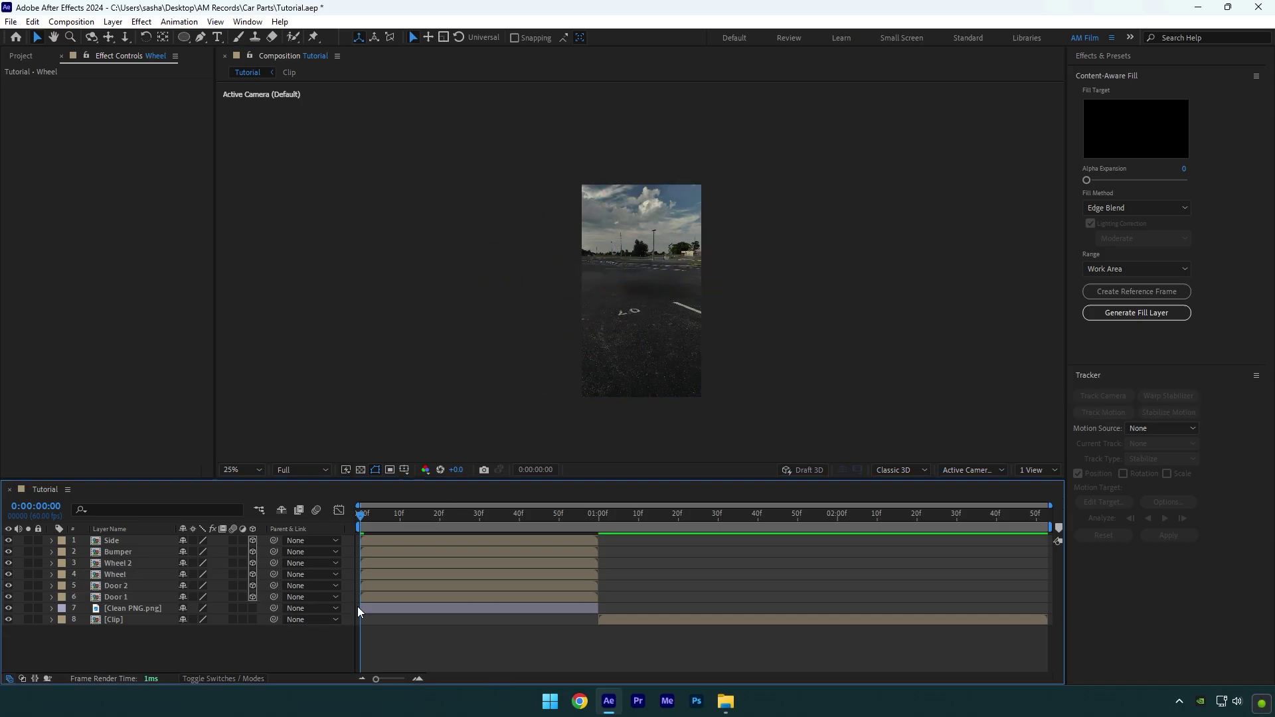
pyautogui.press('space')
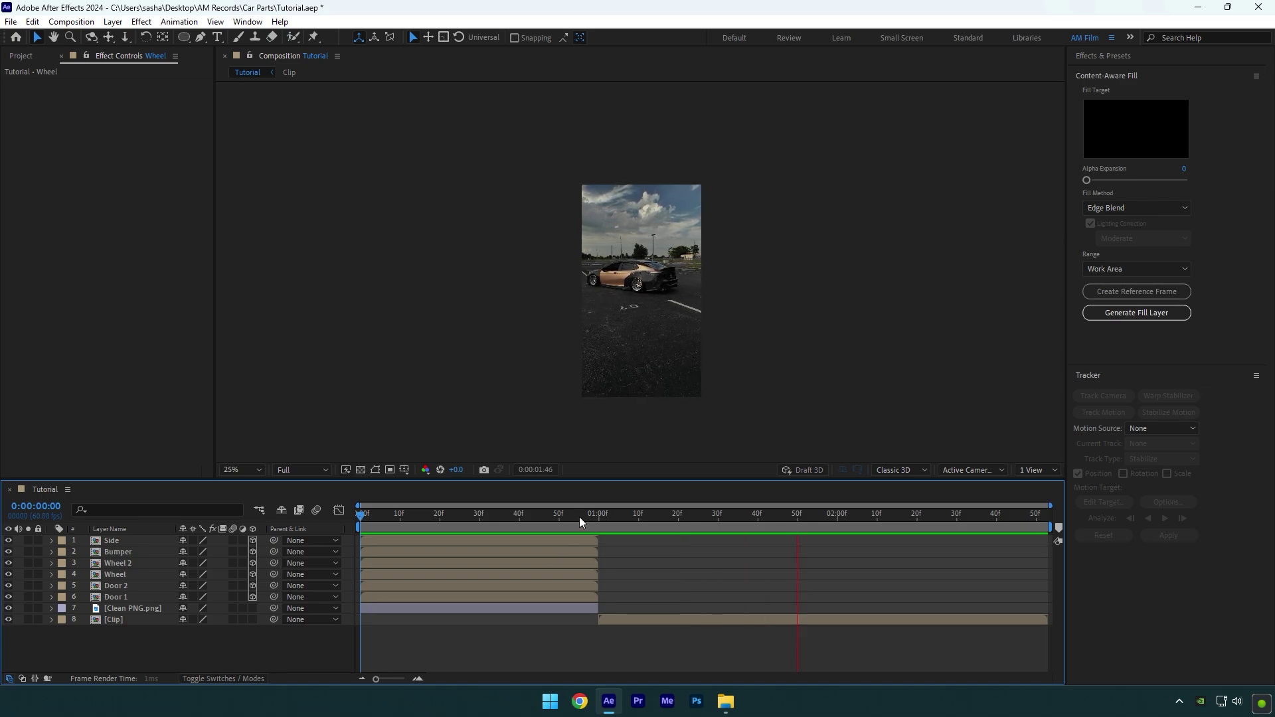
pyautogui.press('space')
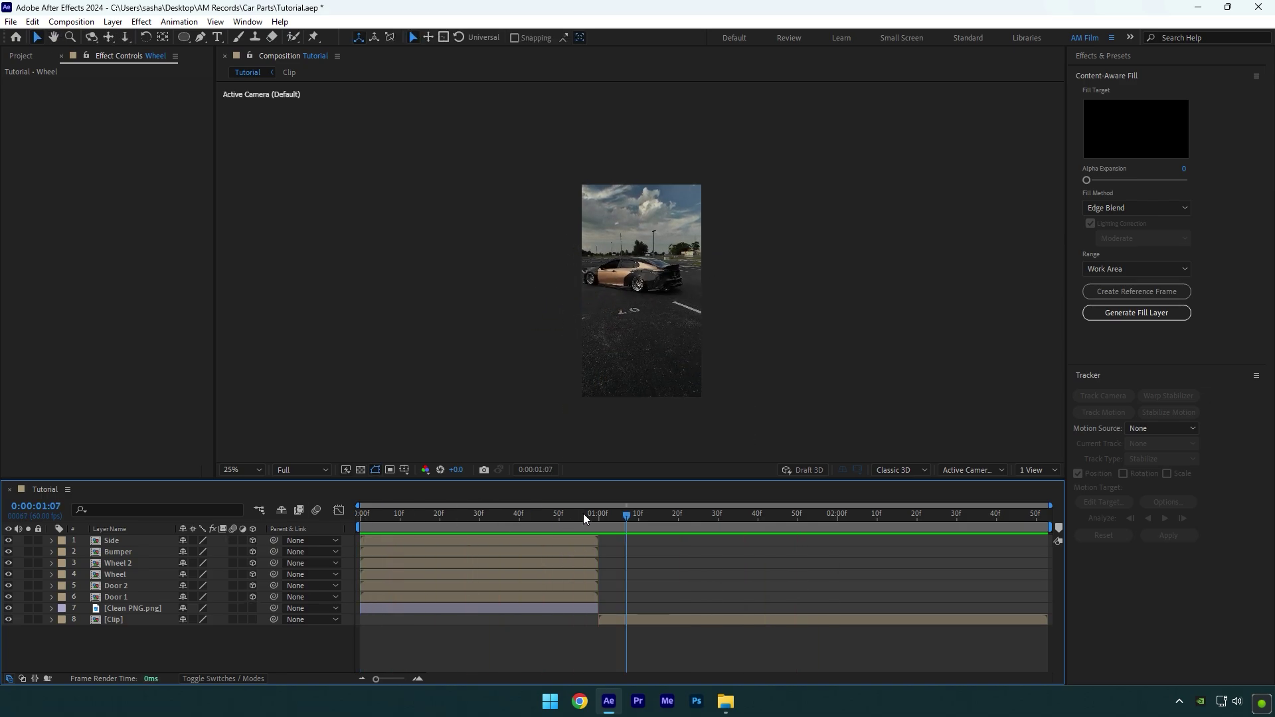
# Step: Create a 24mm two-node camera layer named Camera Shake
pyautogui.rightClick(280, 650)
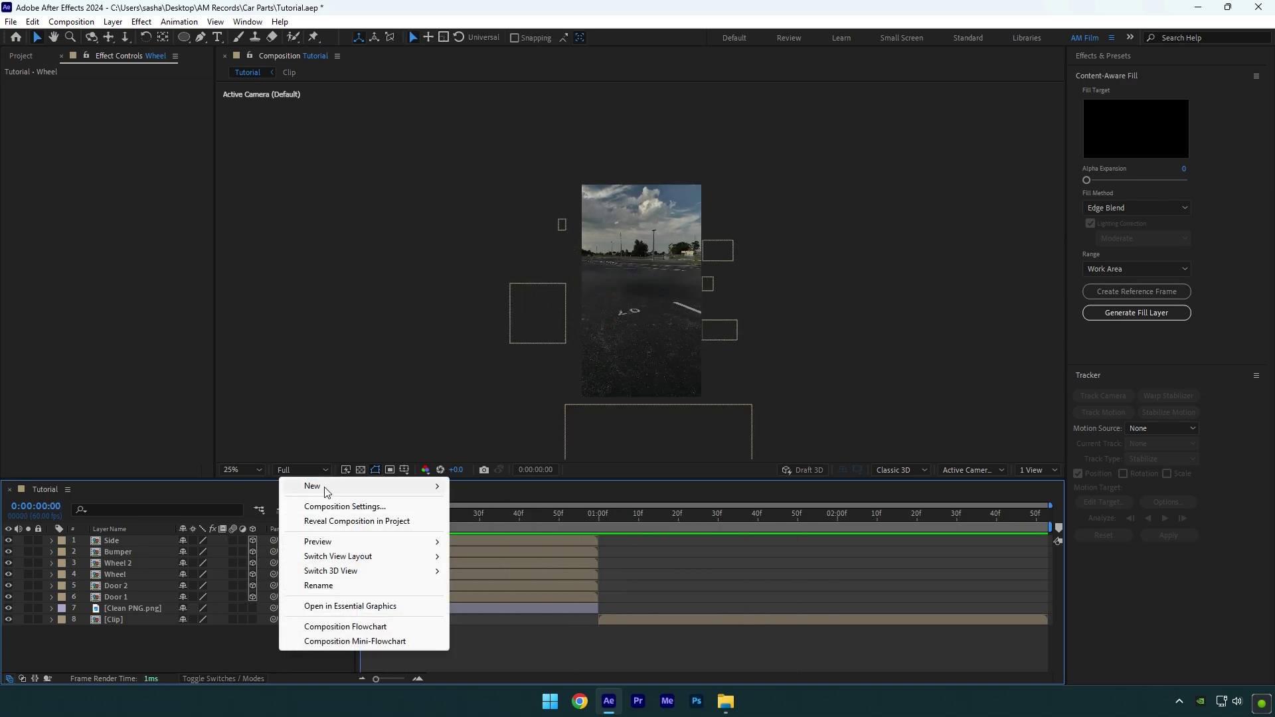
pyautogui.moveTo(324, 488)
pyautogui.click(484, 551)
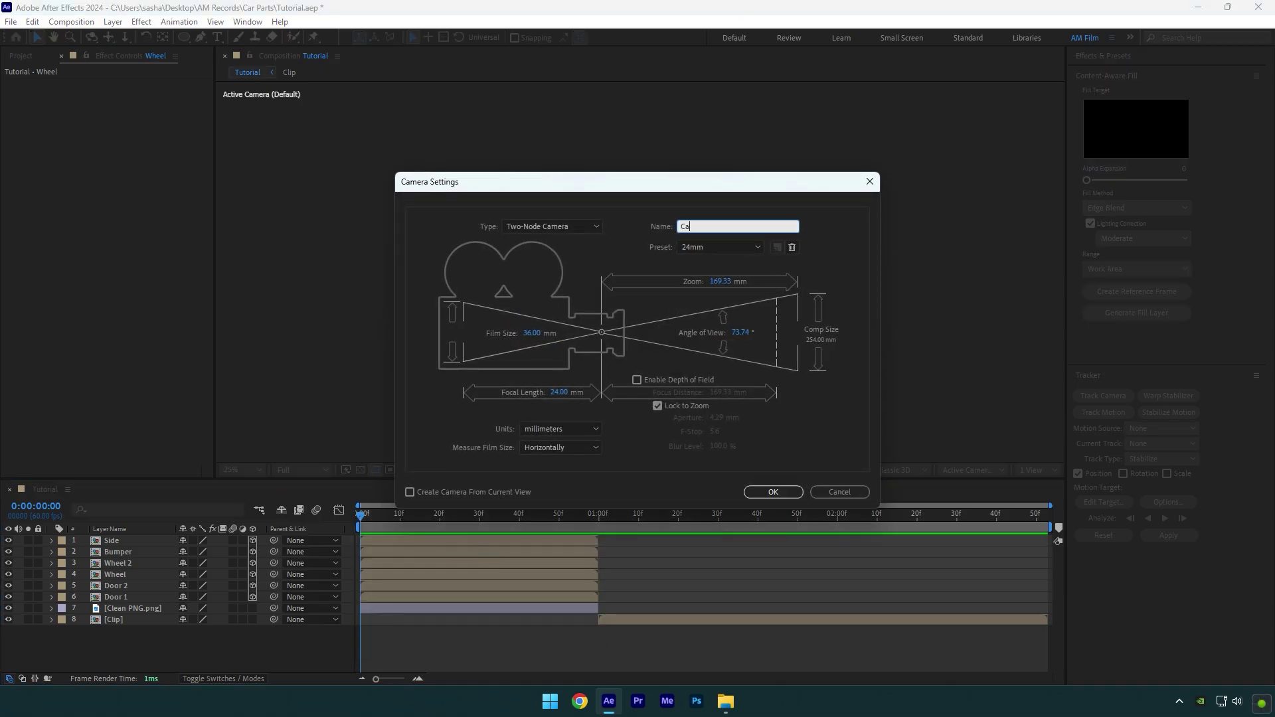
pyautogui.write('Camera Shake')
pyautogui.click(770, 491)
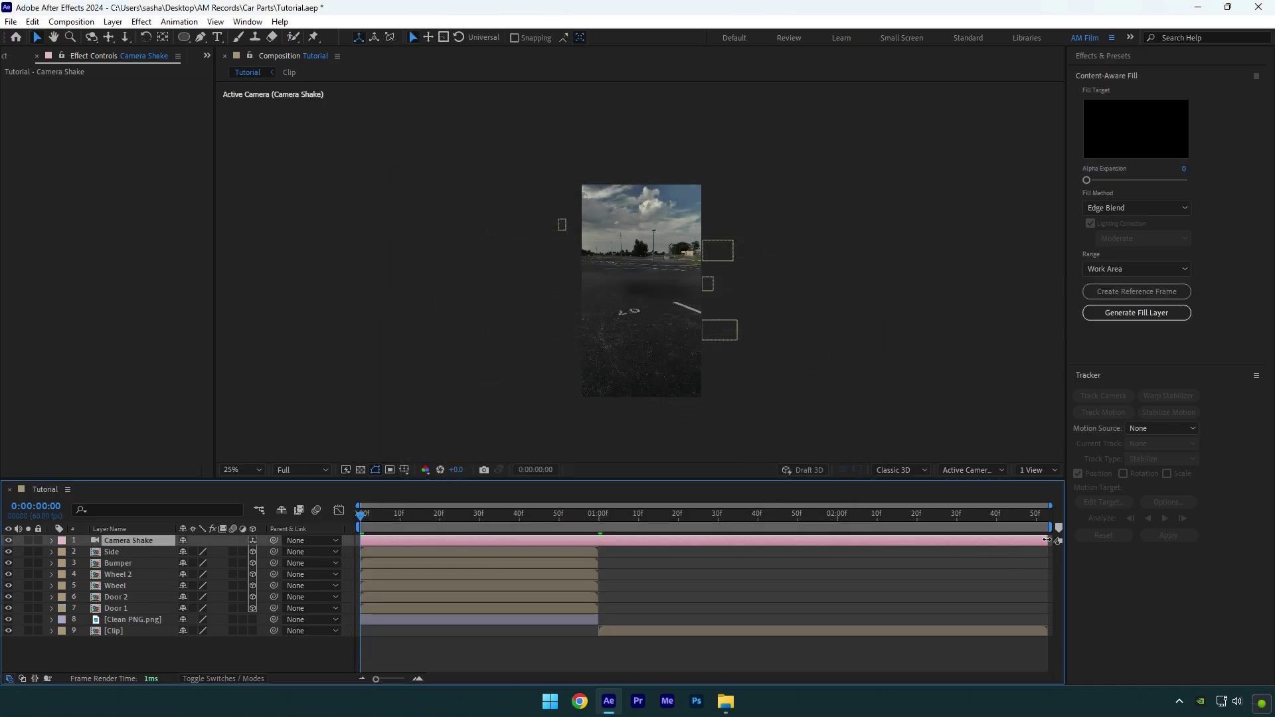
# Step: Trim the Camera Shake layer to end with the car-part layers, and make the Clean PNG.png layer 3D
pyautogui.moveTo(1047, 540); pyautogui.dragTo(598, 591)
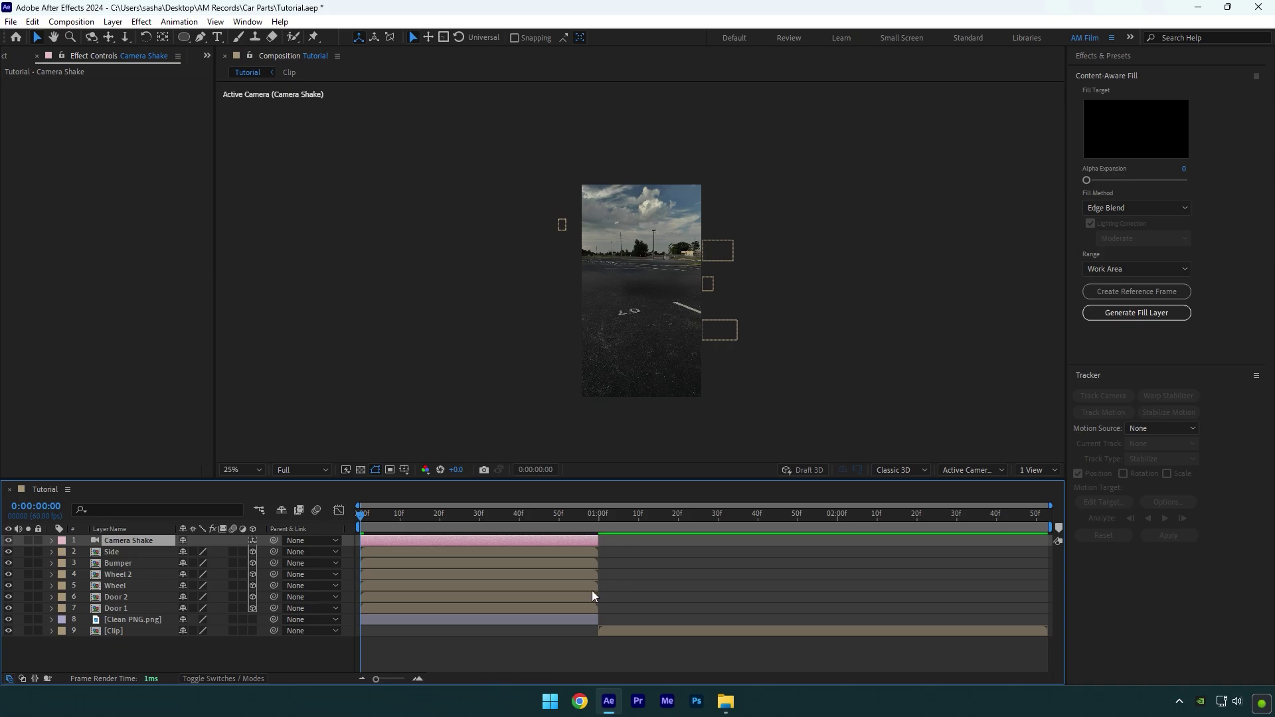
pyautogui.click(248, 620)
pyautogui.click(251, 619)
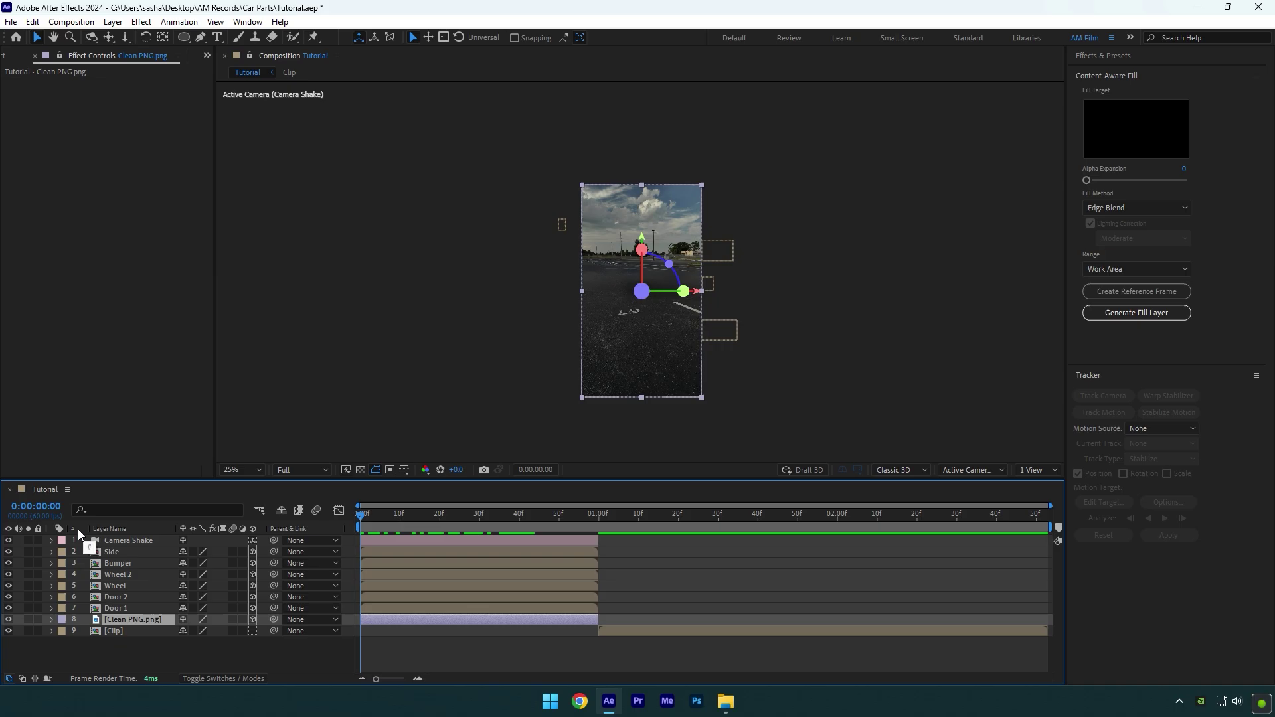
# Step: Add Point of Interest and Position keyframes to the Camera Shake layer and place them at 0:00:01:00
pyautogui.click(52, 540)
pyautogui.click(62, 552)
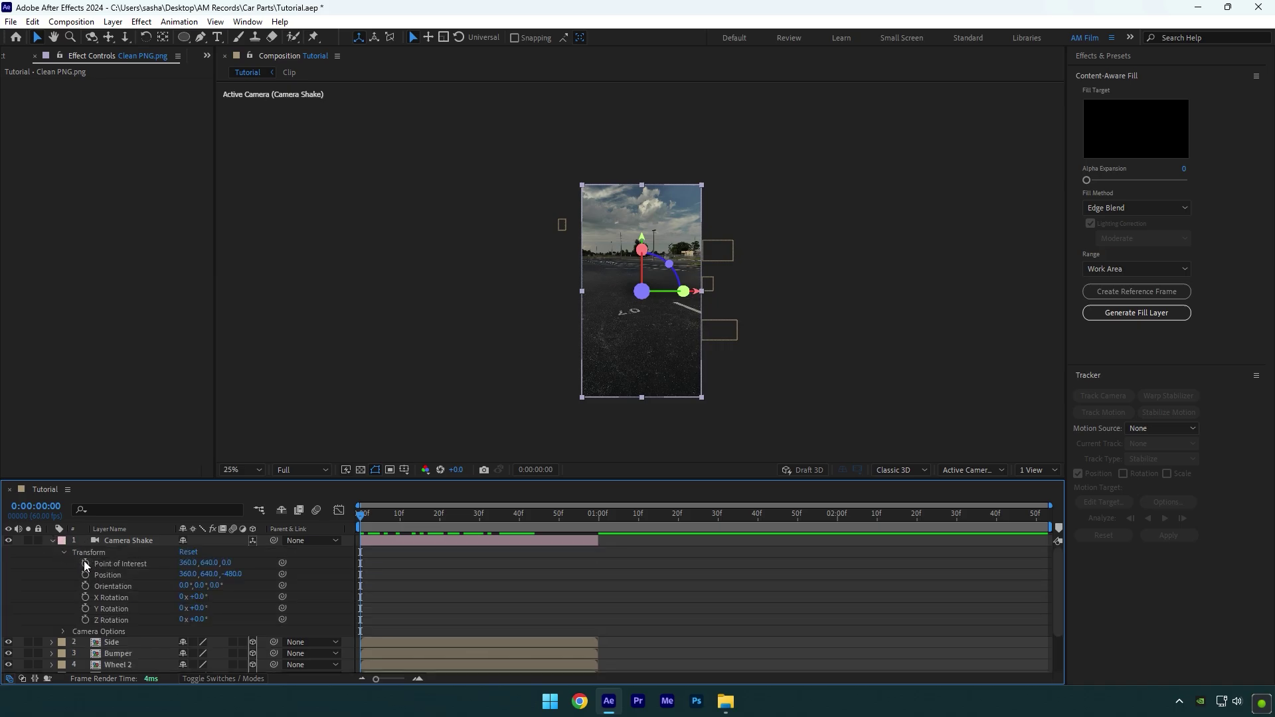
pyautogui.click(85, 563)
pyautogui.click(86, 575)
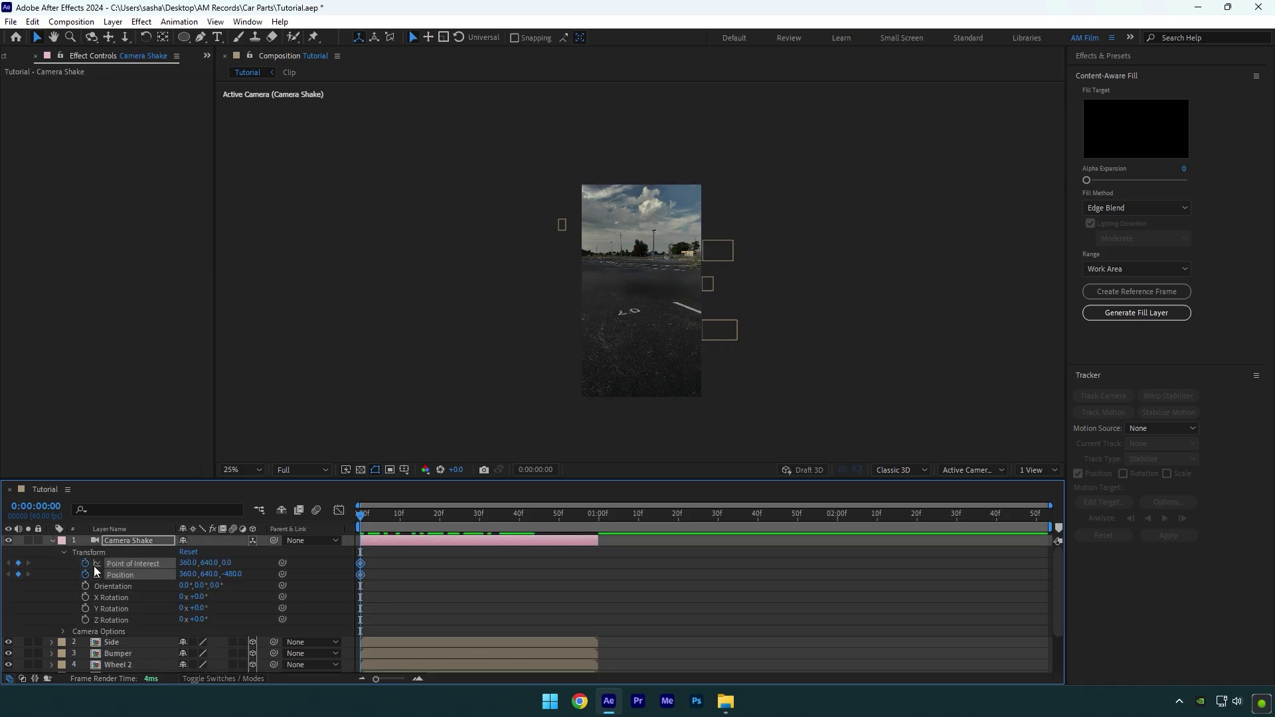
pyautogui.moveTo(362, 564); pyautogui.dragTo(600, 582)
# Step: At 0:00:00:15, dolly the camera in with the Dolly Towards Cursor tool to a Position of about 471, 562, -282
pyautogui.click(125, 39)
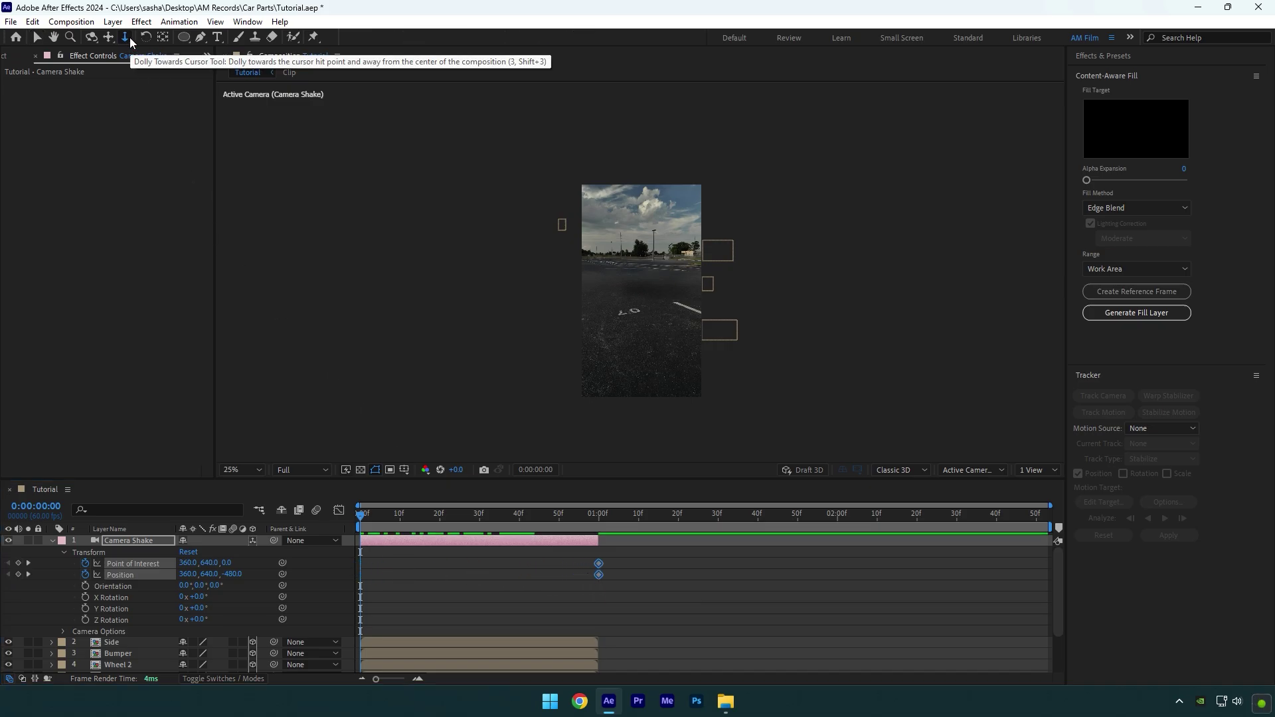
pyautogui.click(366, 515)
pyautogui.moveTo(368, 515); pyautogui.dragTo(421, 512)
pyautogui.moveTo(684, 259); pyautogui.dragTo(668, 245)
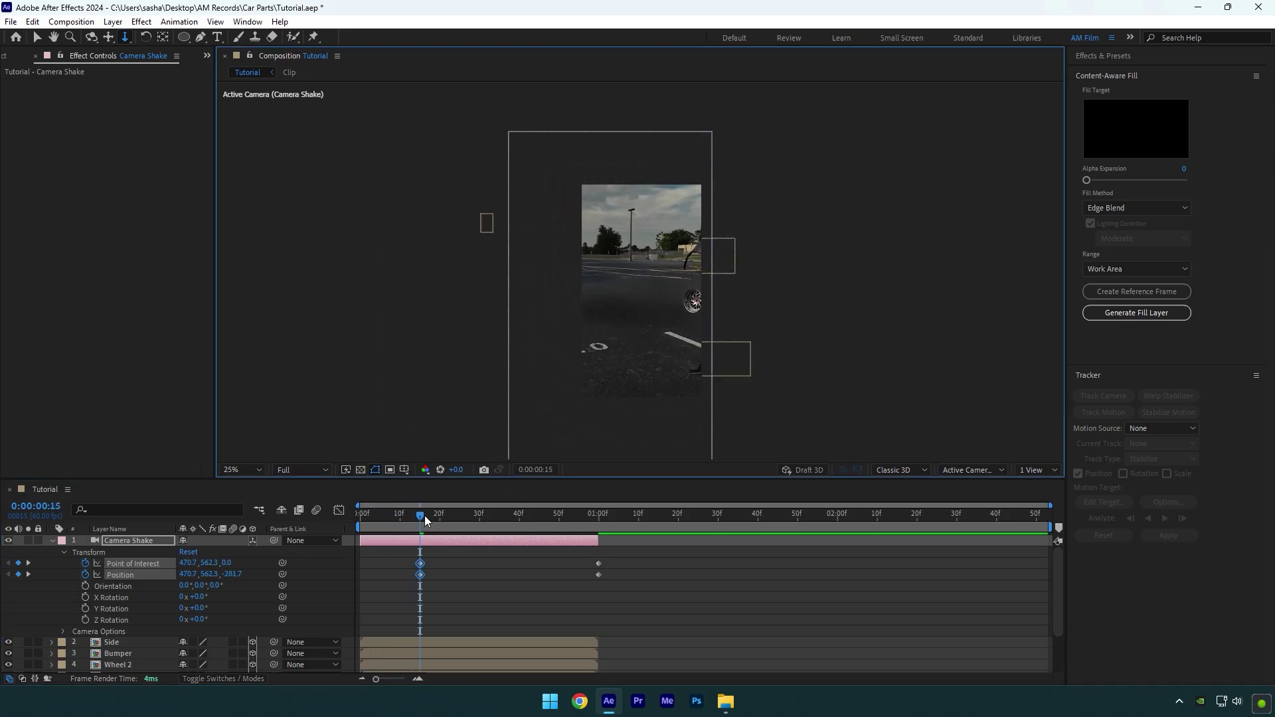
# Step: At 0:00:00:34, pan the camera to a Position of about 304, 635, -365
pyautogui.moveTo(424, 516); pyautogui.dragTo(496, 505)
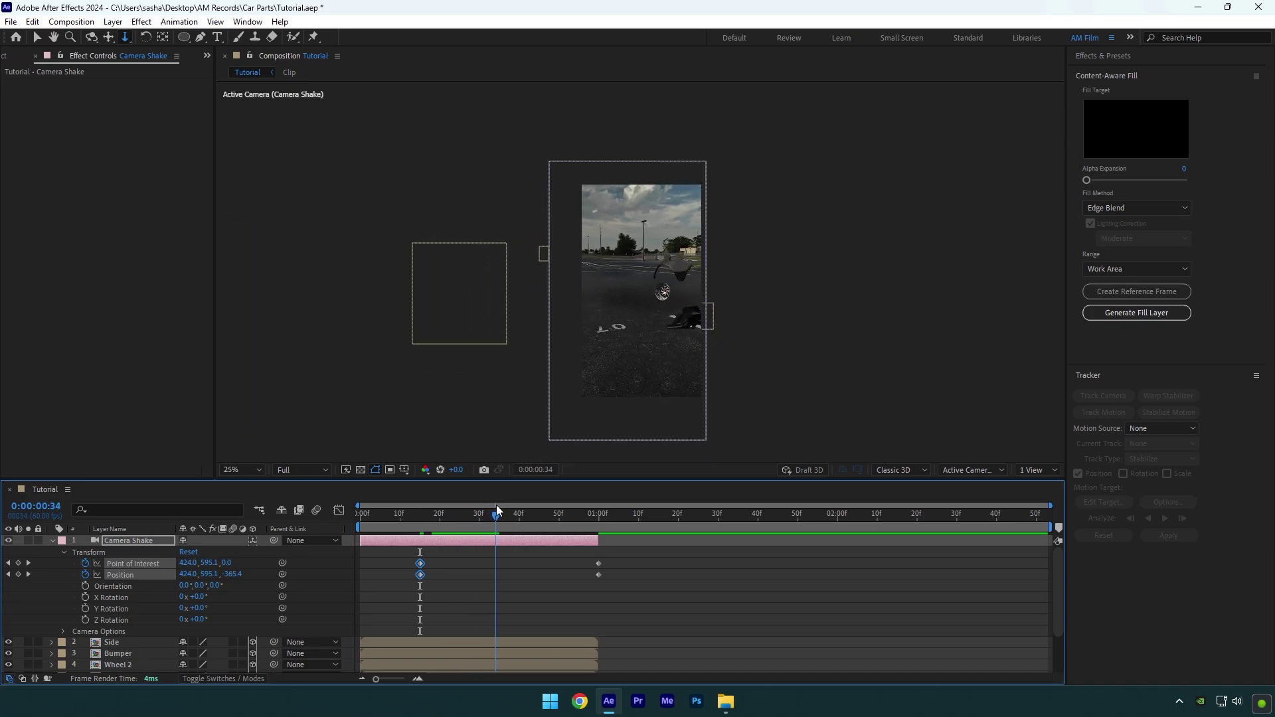
pyautogui.click(107, 37)
pyautogui.moveTo(612, 321); pyautogui.dragTo(624, 315)
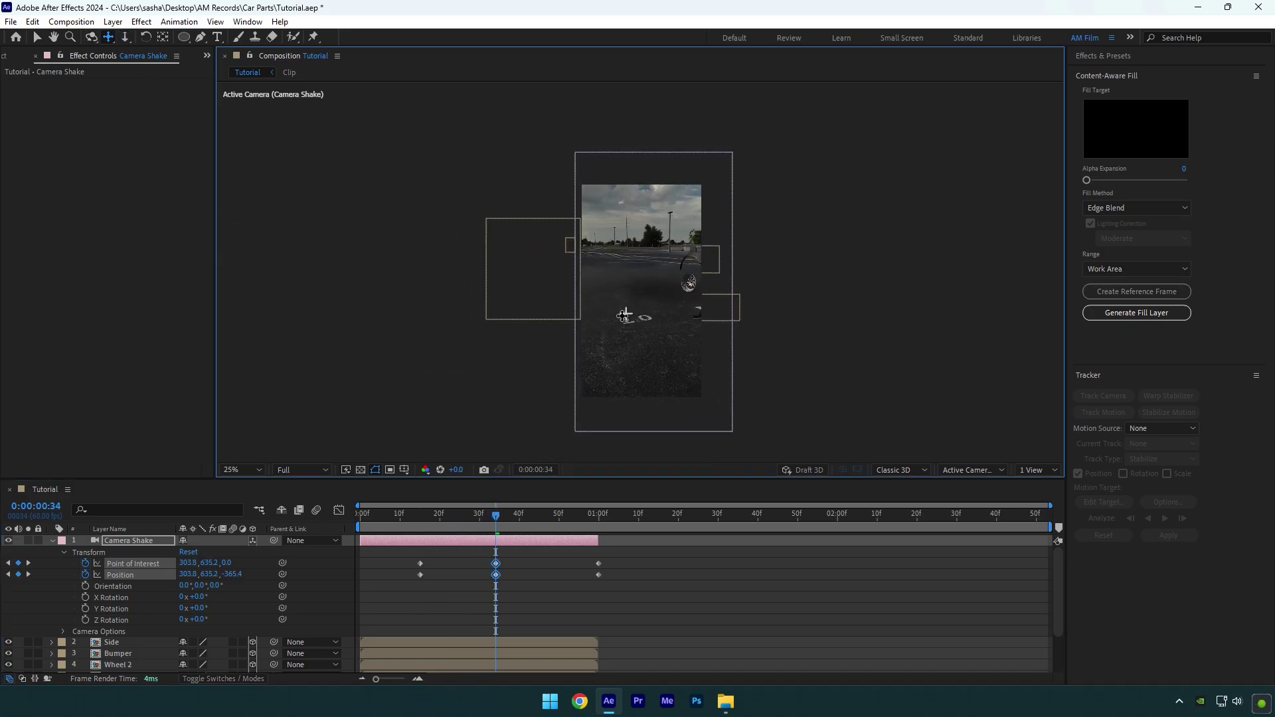
# Step: Reset the camera's Point of Interest and Position at 0:00:00:00 and preview the camera movement
pyautogui.moveTo(496, 515); pyautogui.dragTo(362, 518)
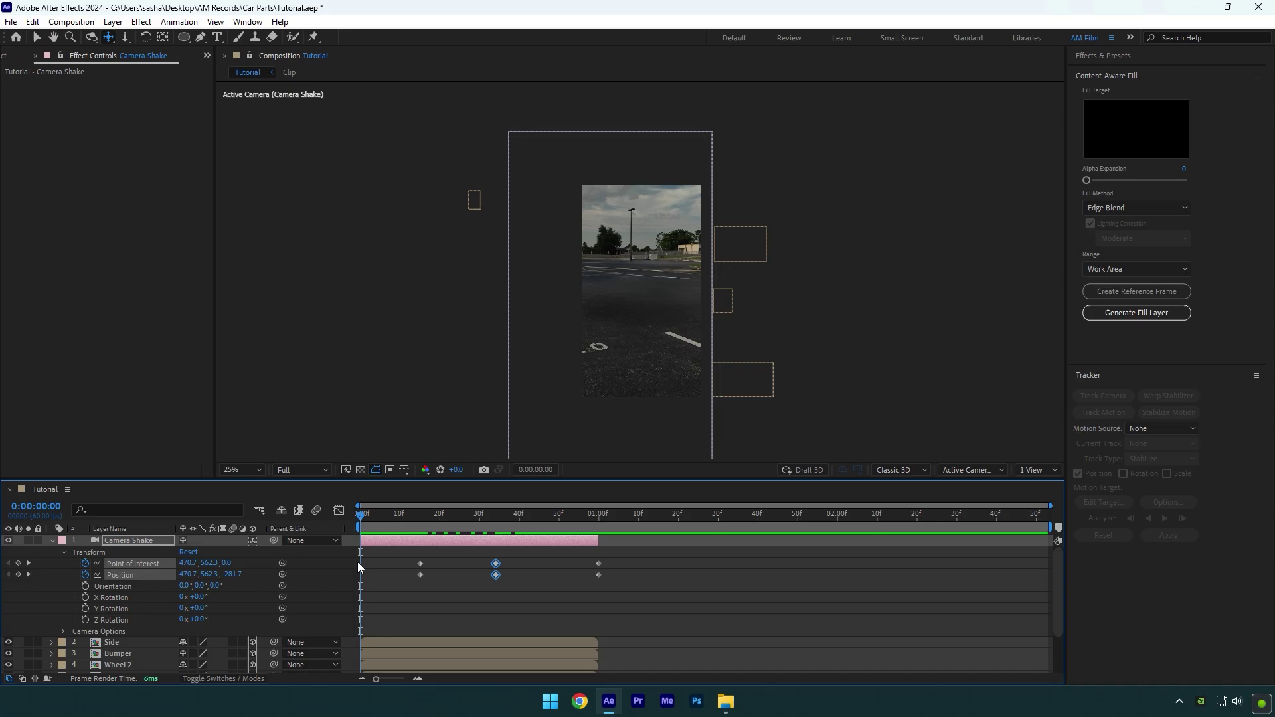
pyautogui.rightClick(131, 563)
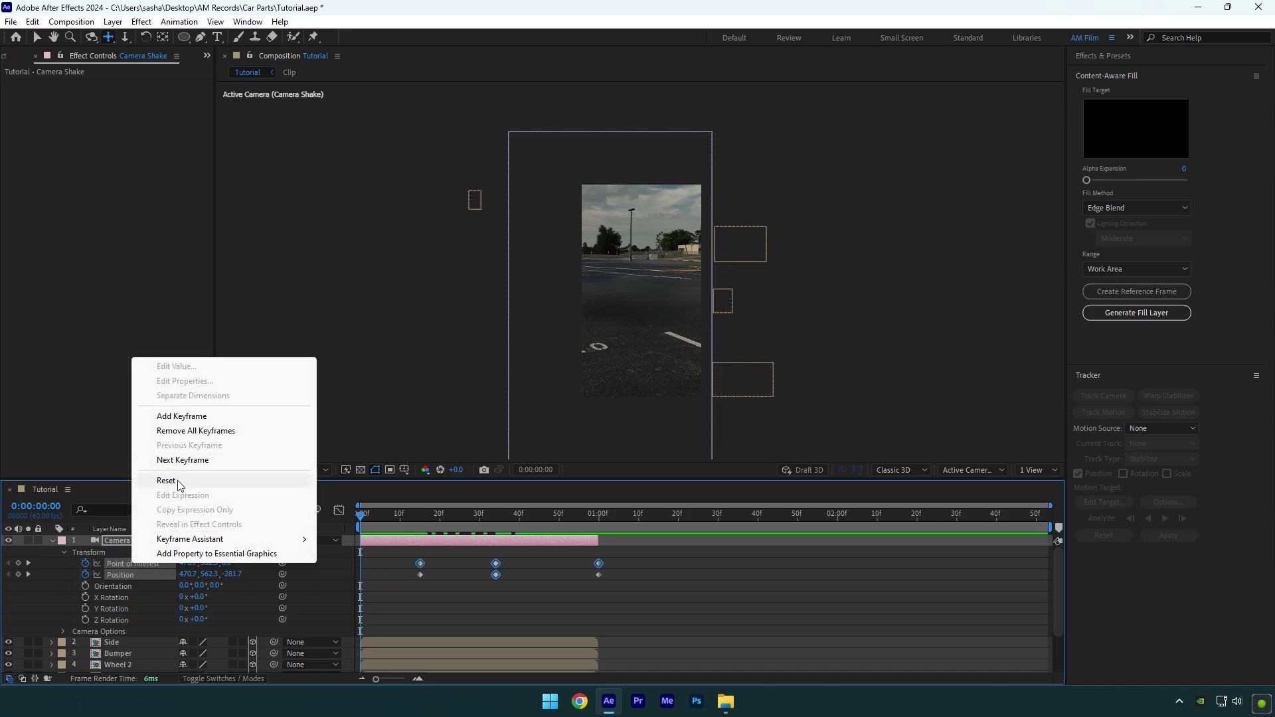
pyautogui.click(178, 482)
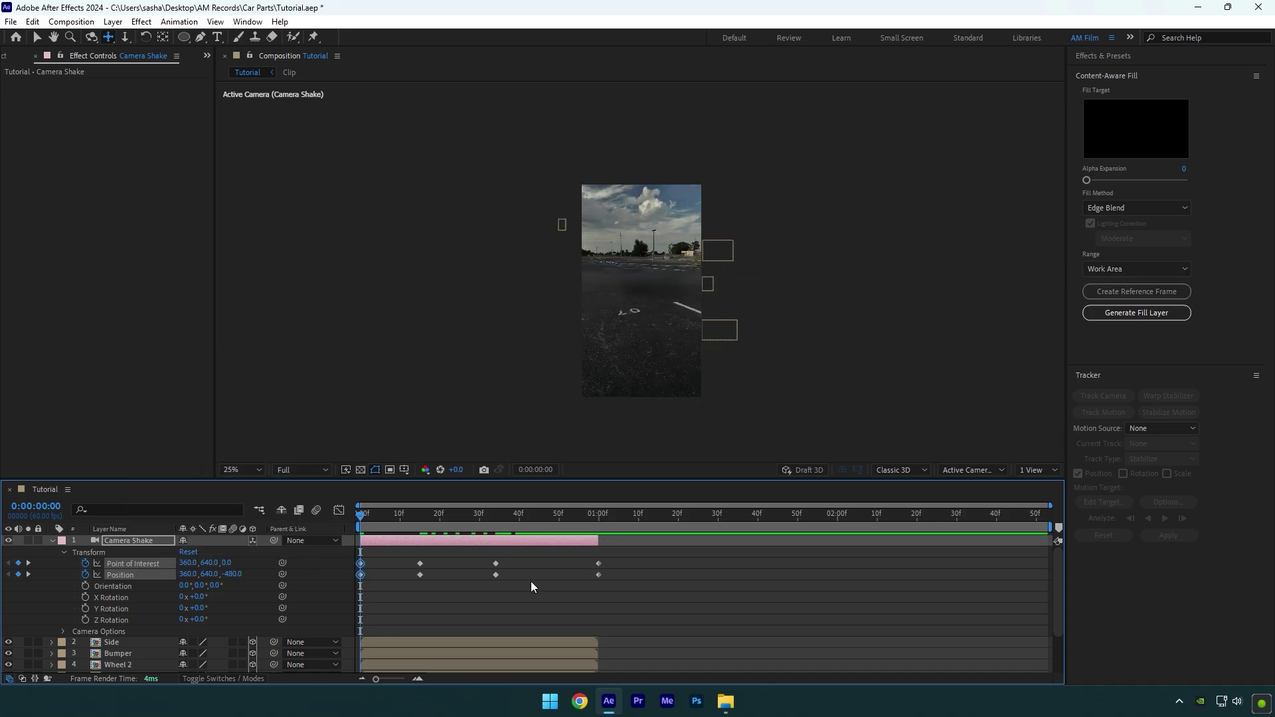
pyautogui.press('space')
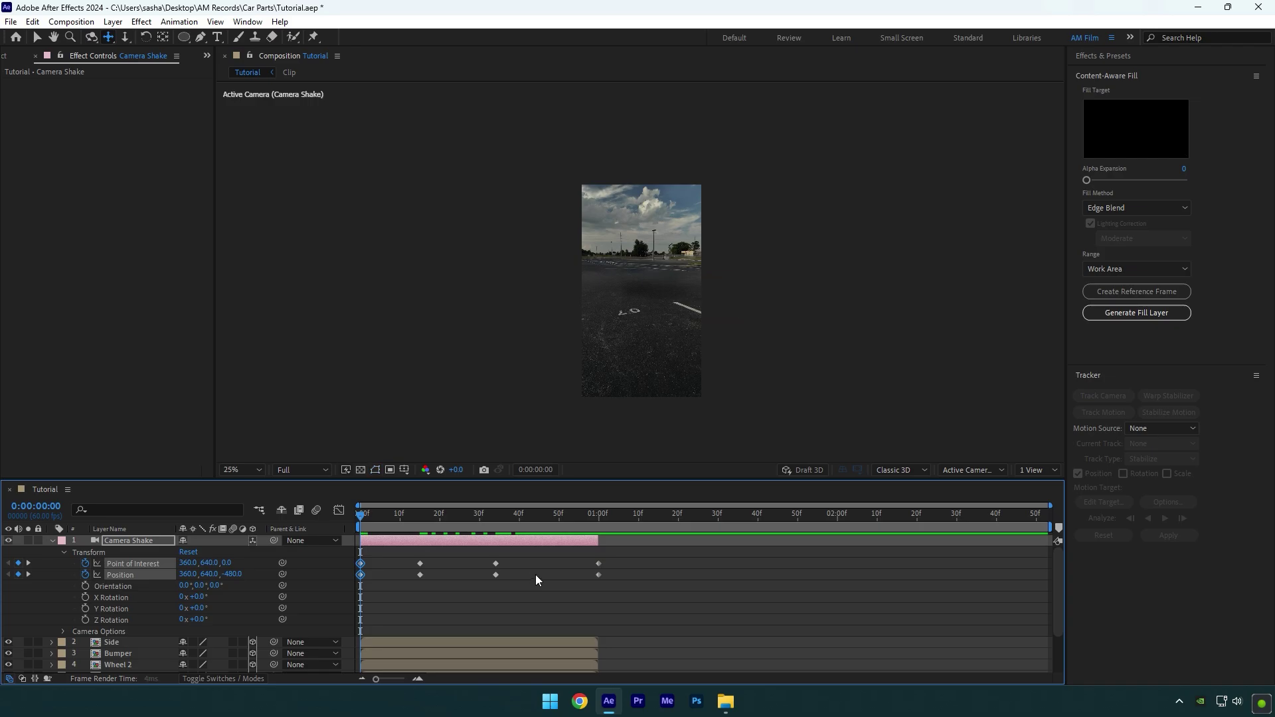
pyautogui.press('space')
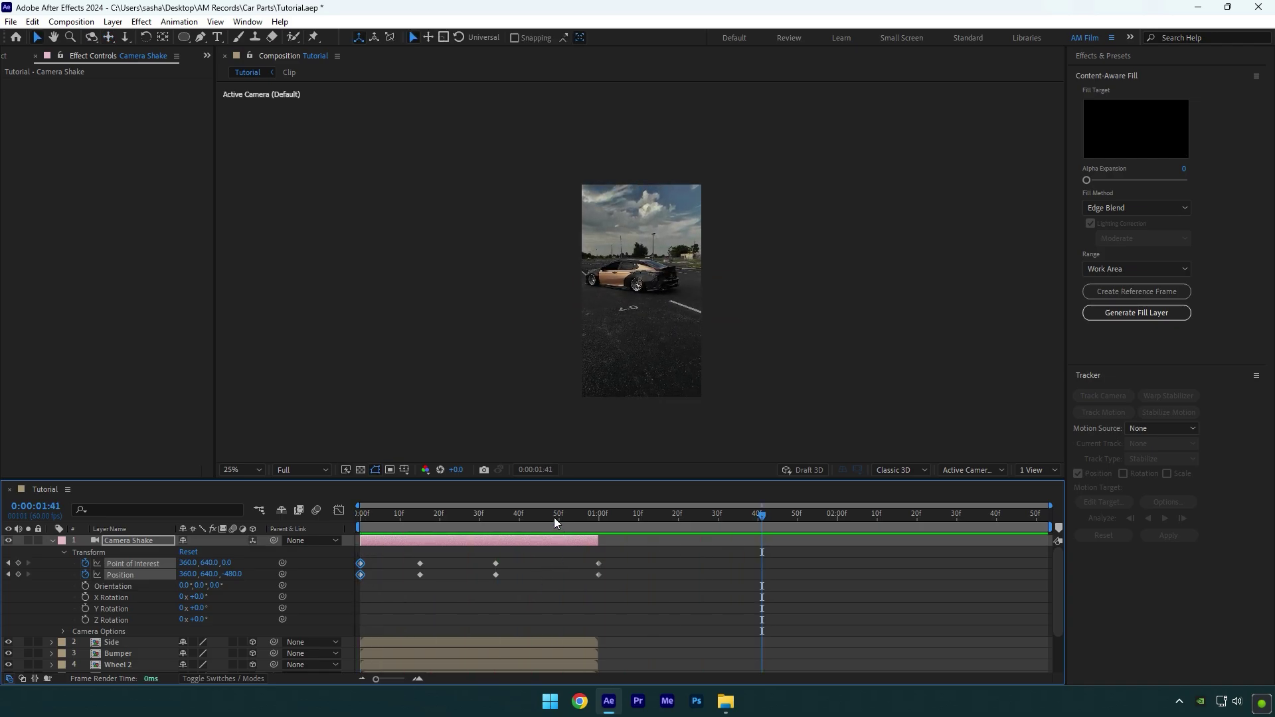
# Step: Apply Easy Ease to all of the Camera Shake layer's Point of Interest and Position keyframes
pyautogui.press('v')
pyautogui.moveTo(632, 562); pyautogui.dragTo(353, 590)
pyautogui.press('F9')
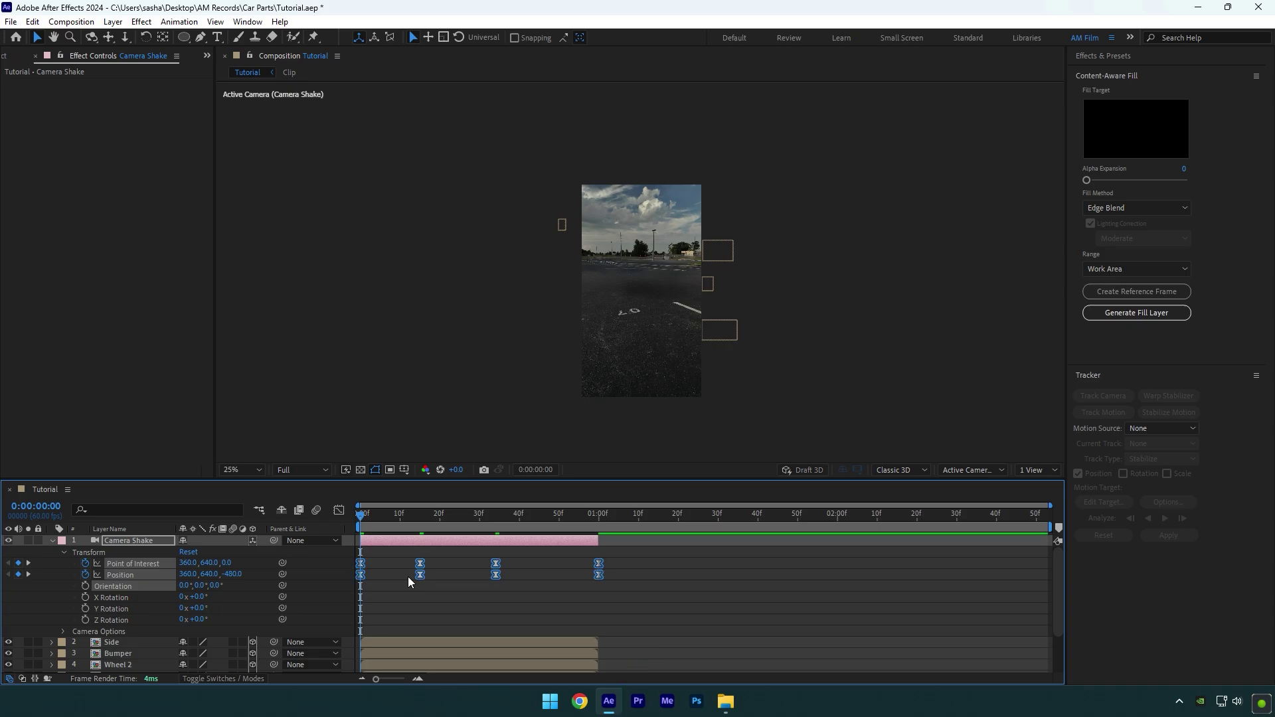
# Step: Collapse the Camera Shake properties and enable motion blur on the layers from Side down to Clean PNG.png
pyautogui.press('u')
pyautogui.click(51, 541)
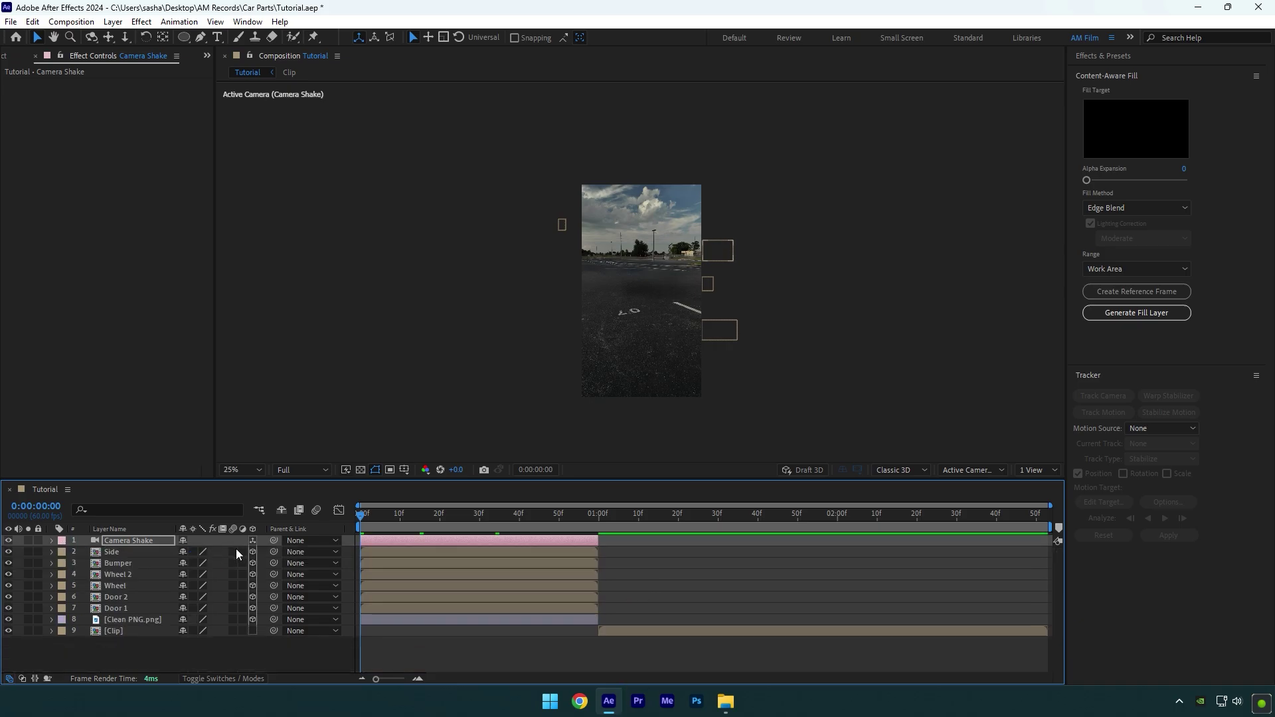
pyautogui.moveTo(233, 552); pyautogui.dragTo(233, 618)
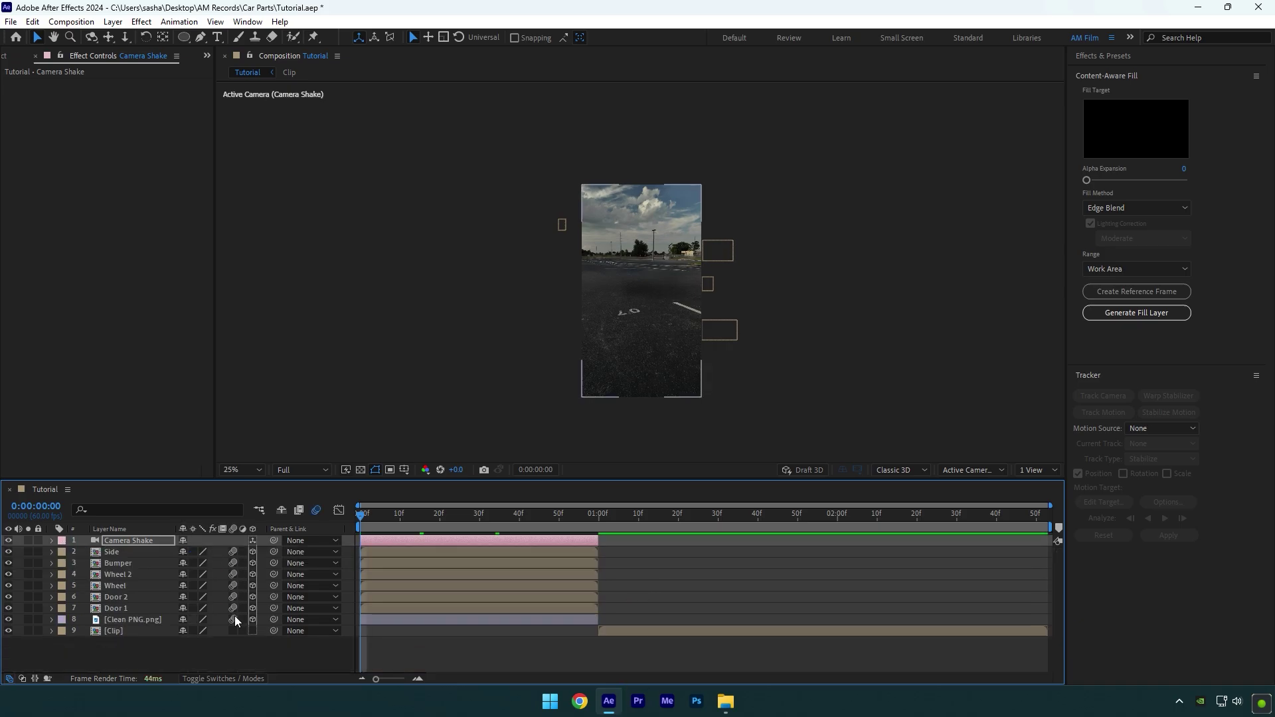
pyautogui.click(277, 654)
# Step: Preview the assembly animation and check the transition to the moving clip at 0:00:01:00
pyautogui.press('space')
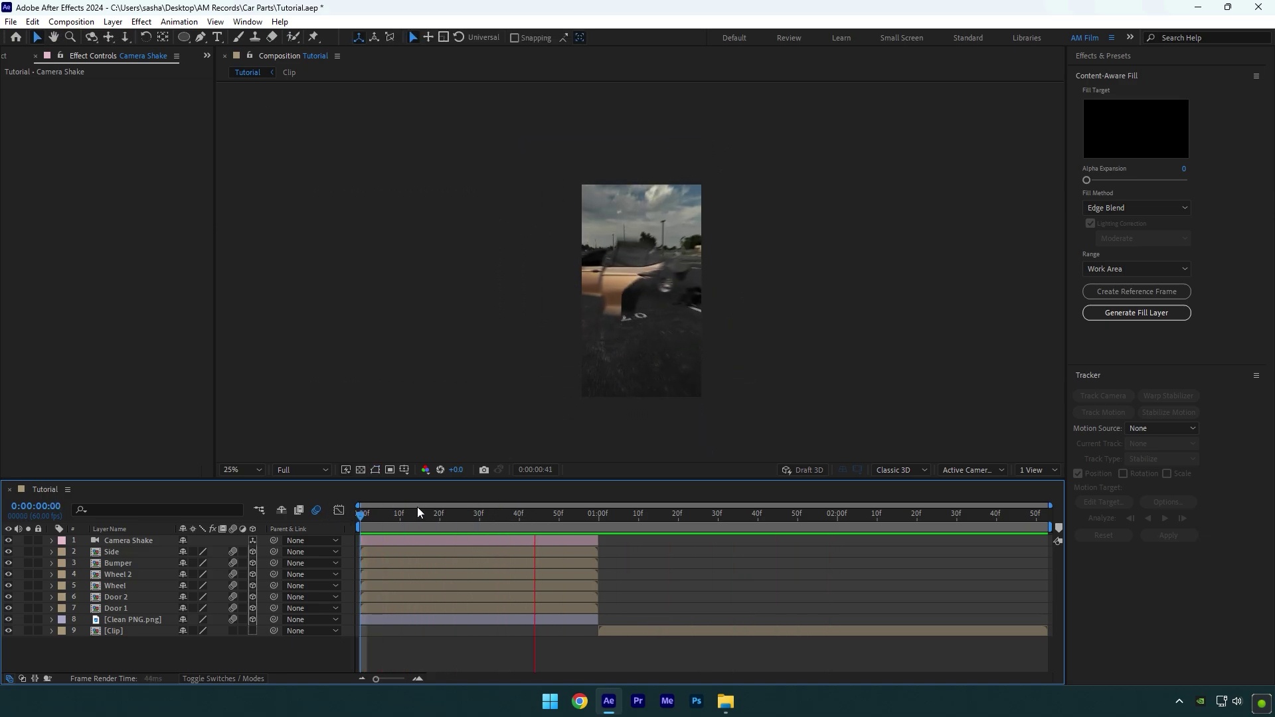
pyautogui.moveTo(452, 517); pyautogui.dragTo(598, 515)
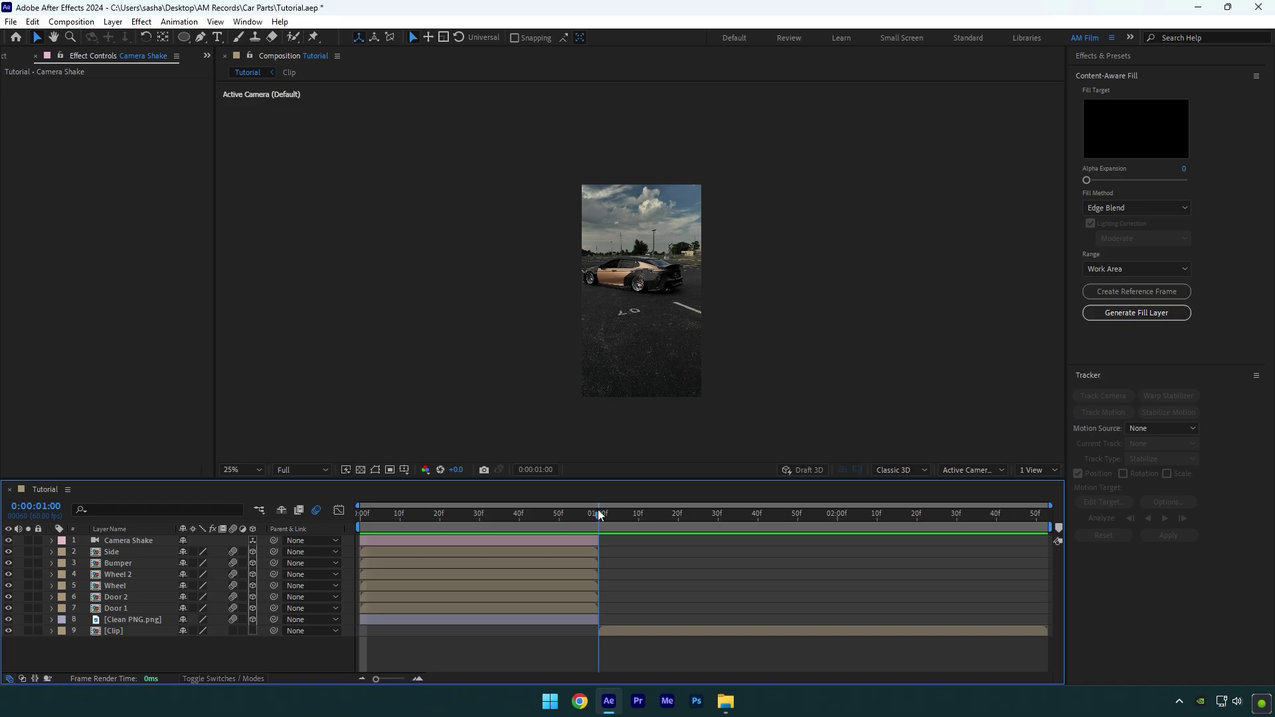
pyautogui.press('space')
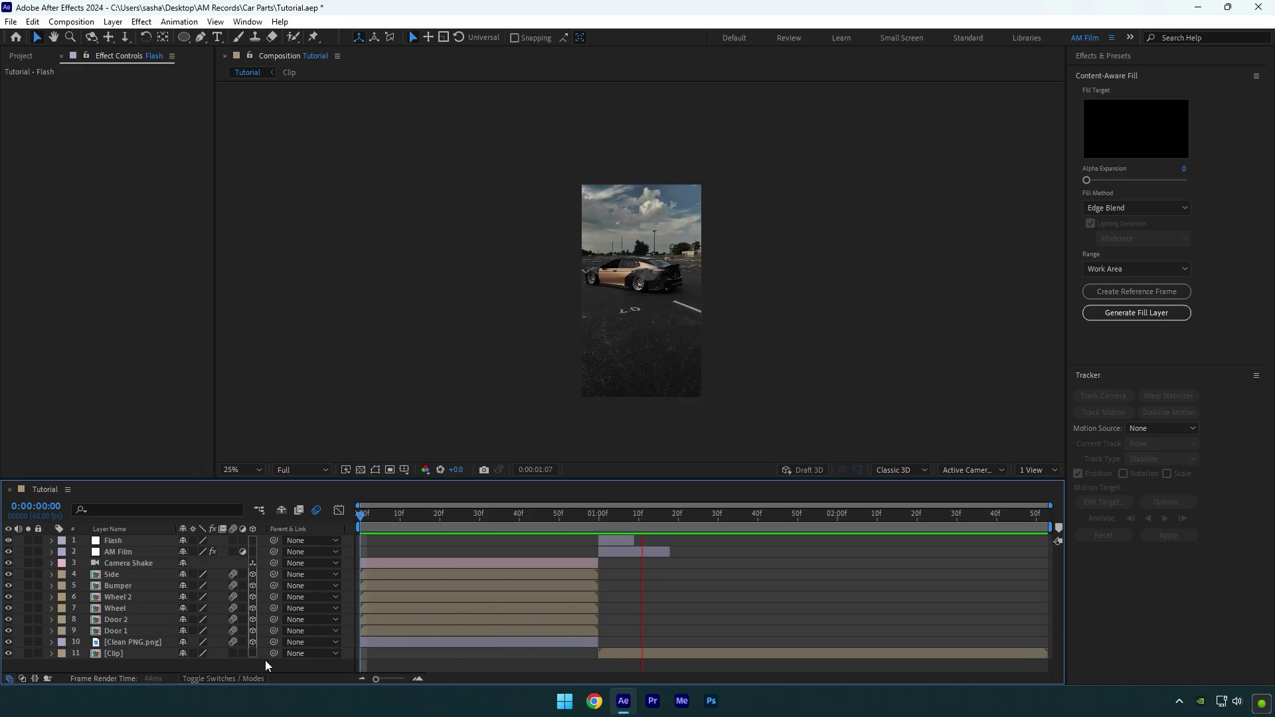